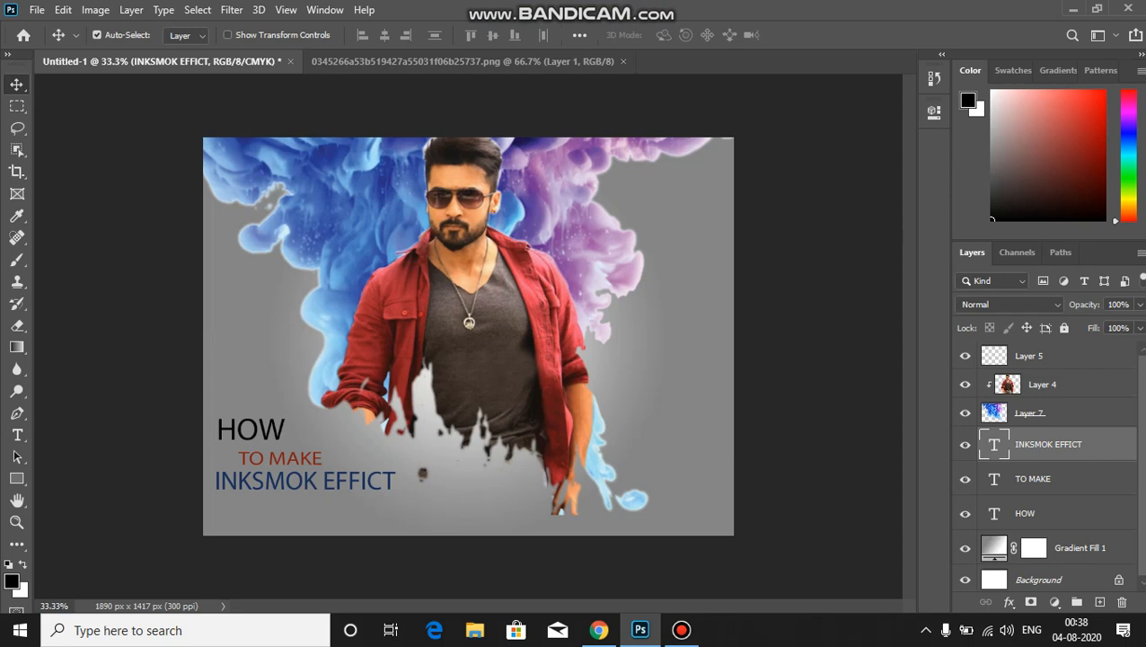
# Create a new RGB document 1400 pixels wide and 1800 pixels high at 72 pixels/inch with white background contents.
pyautogui.click(37, 10)
pyautogui.click(54, 28)
pyautogui.moveTo(448, 320); pyautogui.dragTo(428, 319)
pyautogui.write('1')
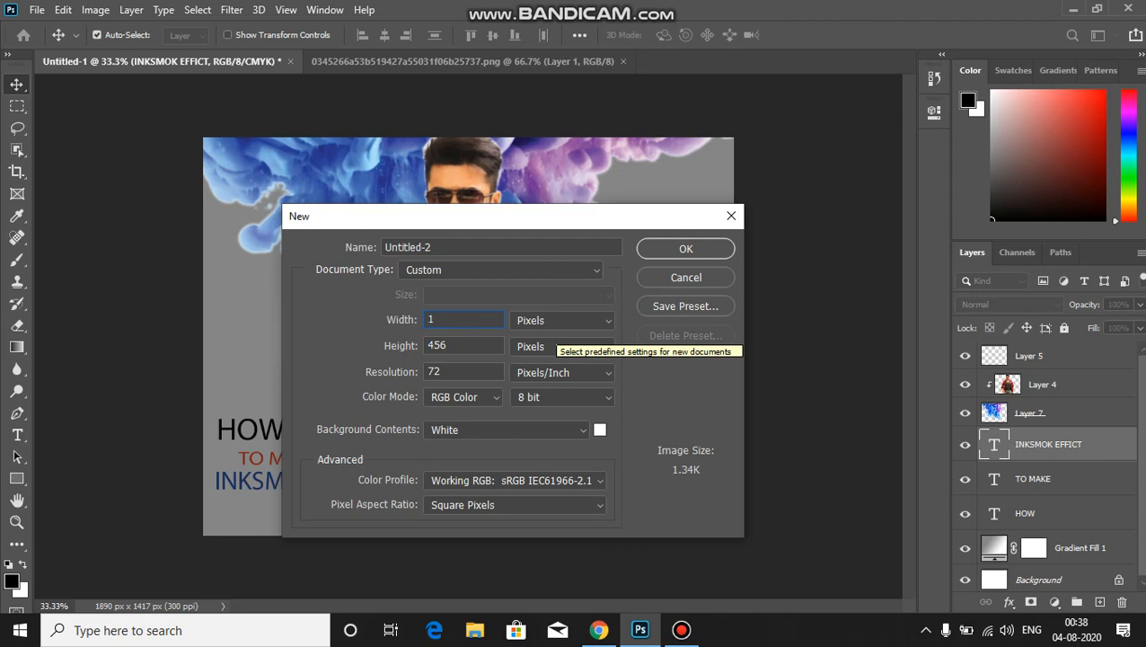
pyautogui.write('400')
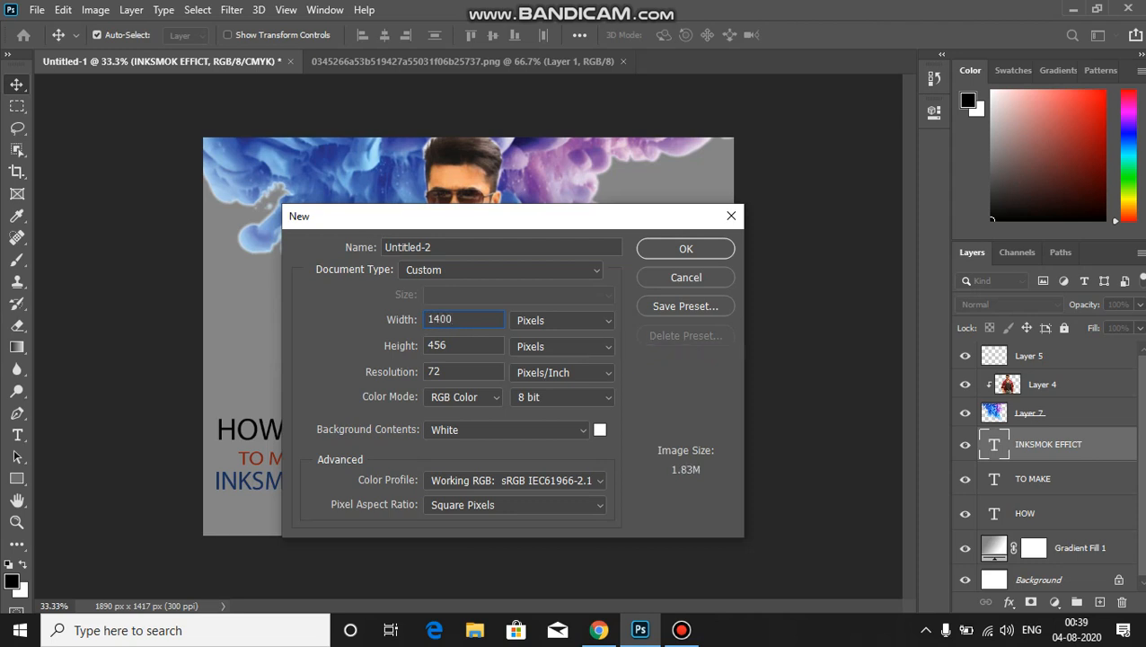
pyautogui.write('1')
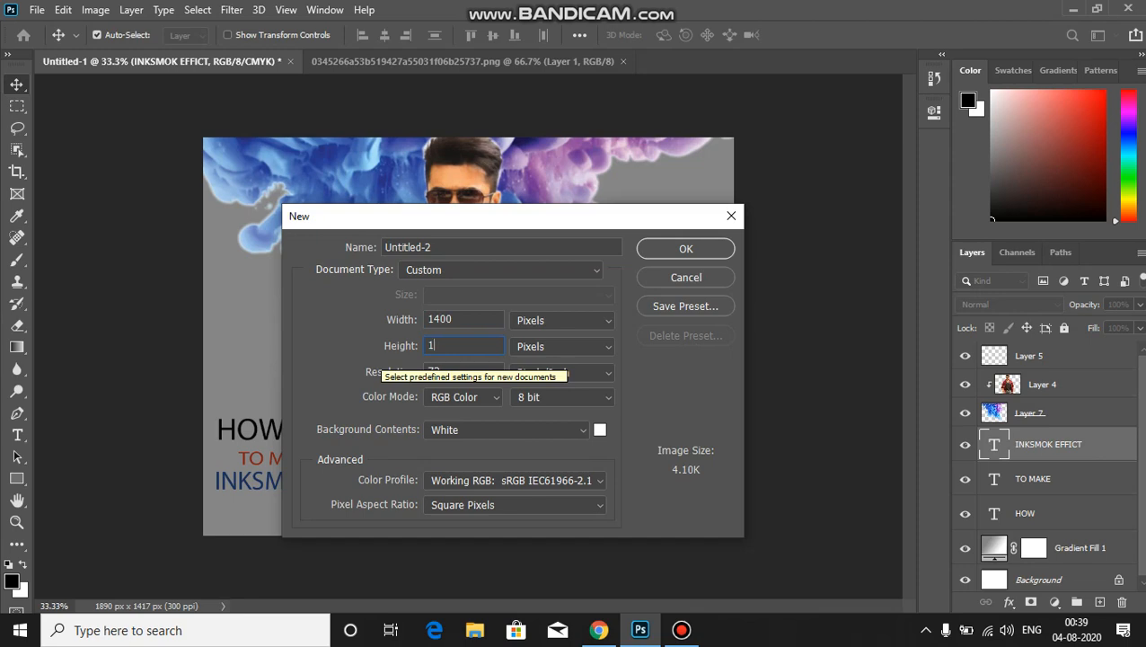
pyautogui.write('800')
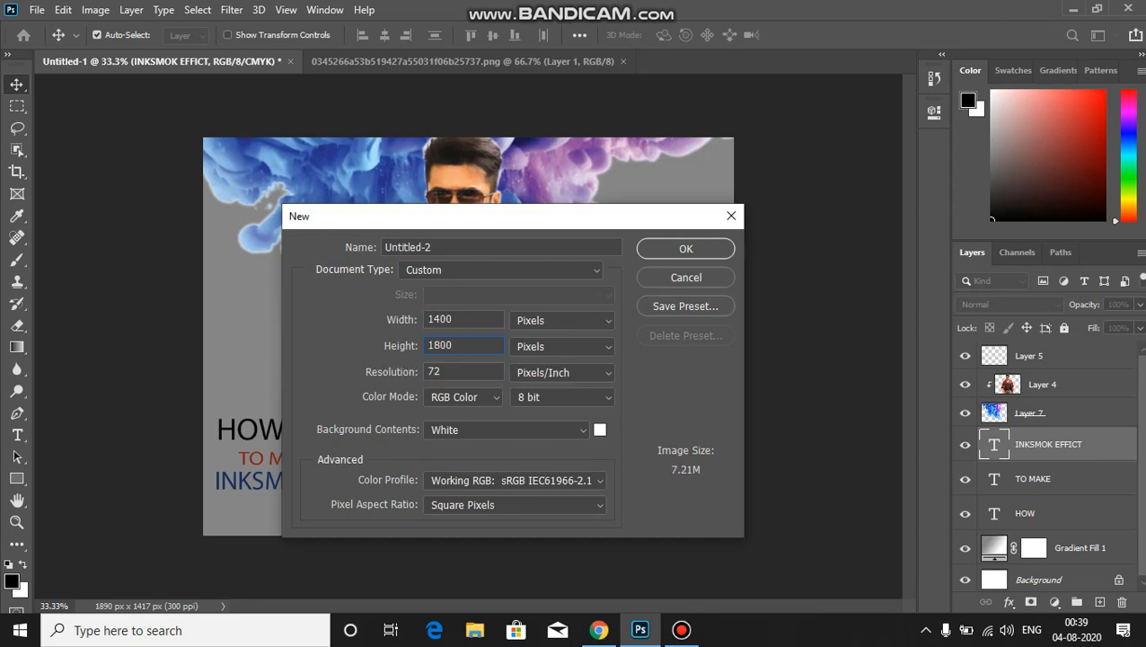
pyautogui.click(685, 248)
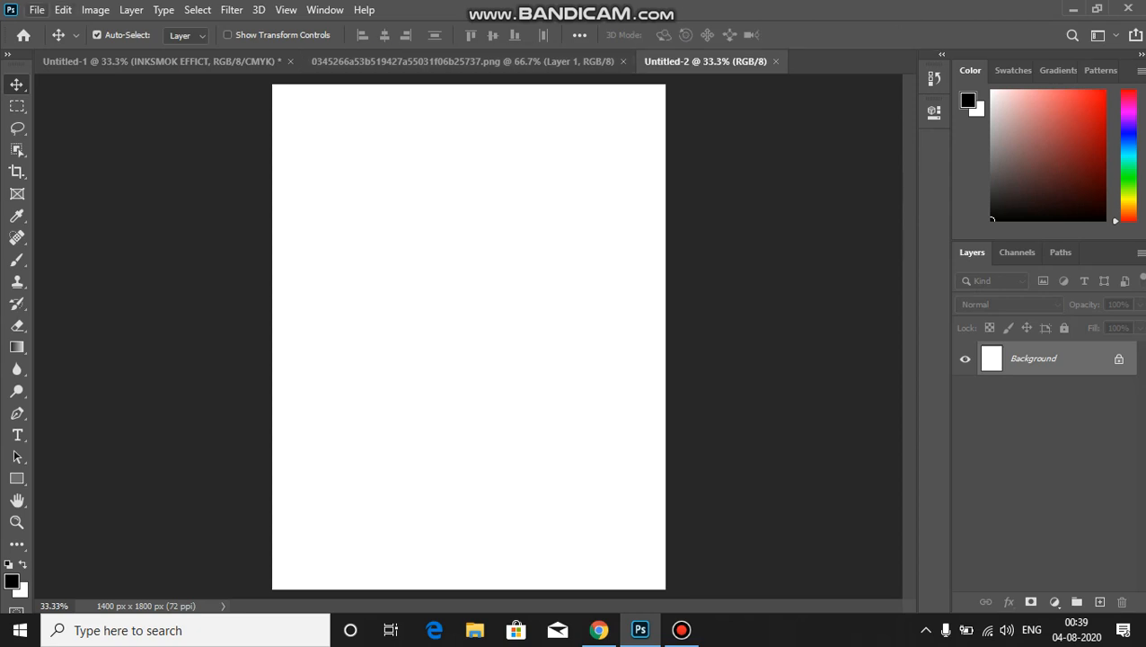
pyautogui.click(37, 10)
pyautogui.click(47, 25)
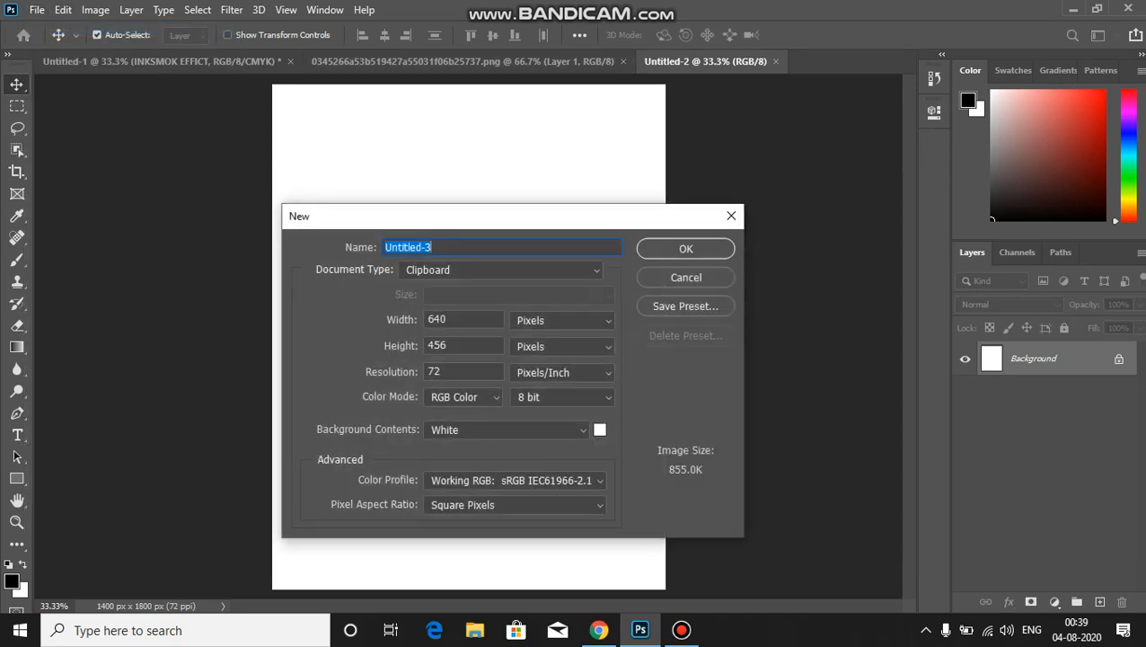
pyautogui.click(731, 215)
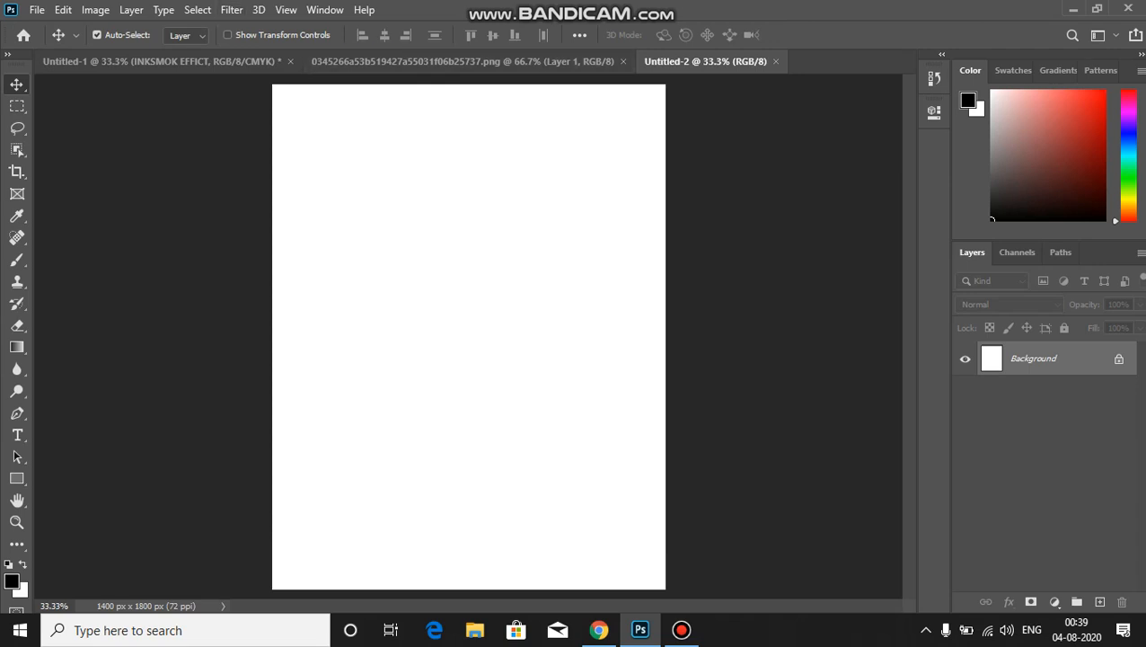
# Open the cut-out portrait image 79z1kq_large.png from the Desktop folder.
pyautogui.click(37, 10)
pyautogui.click(56, 43)
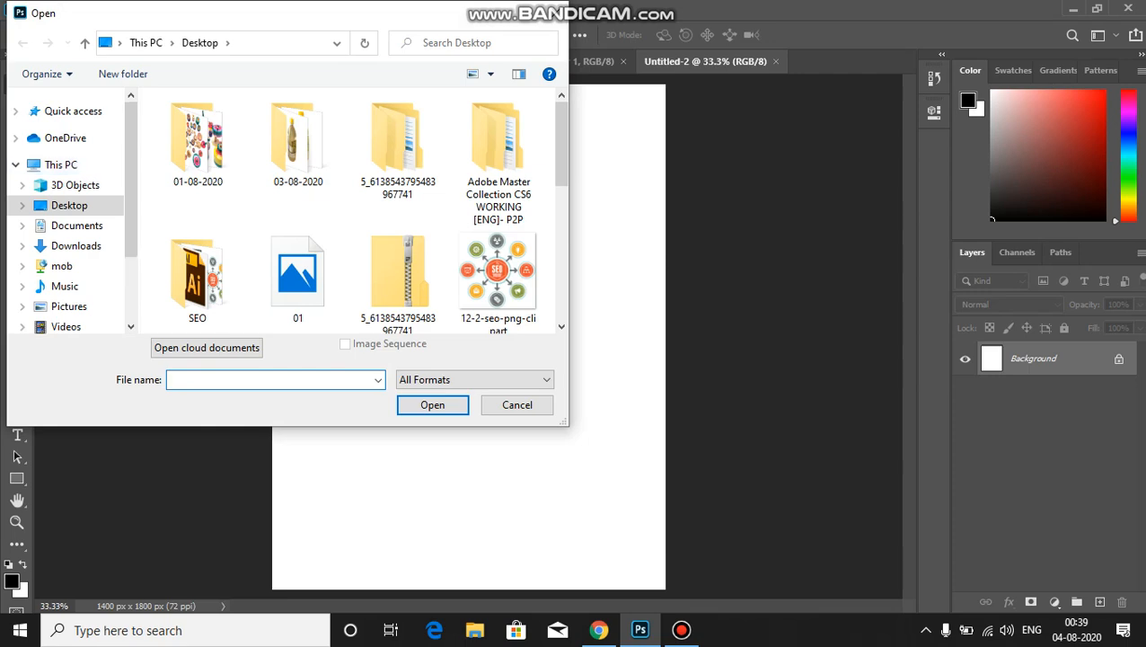
pyautogui.scroll(-5, 351, 211)
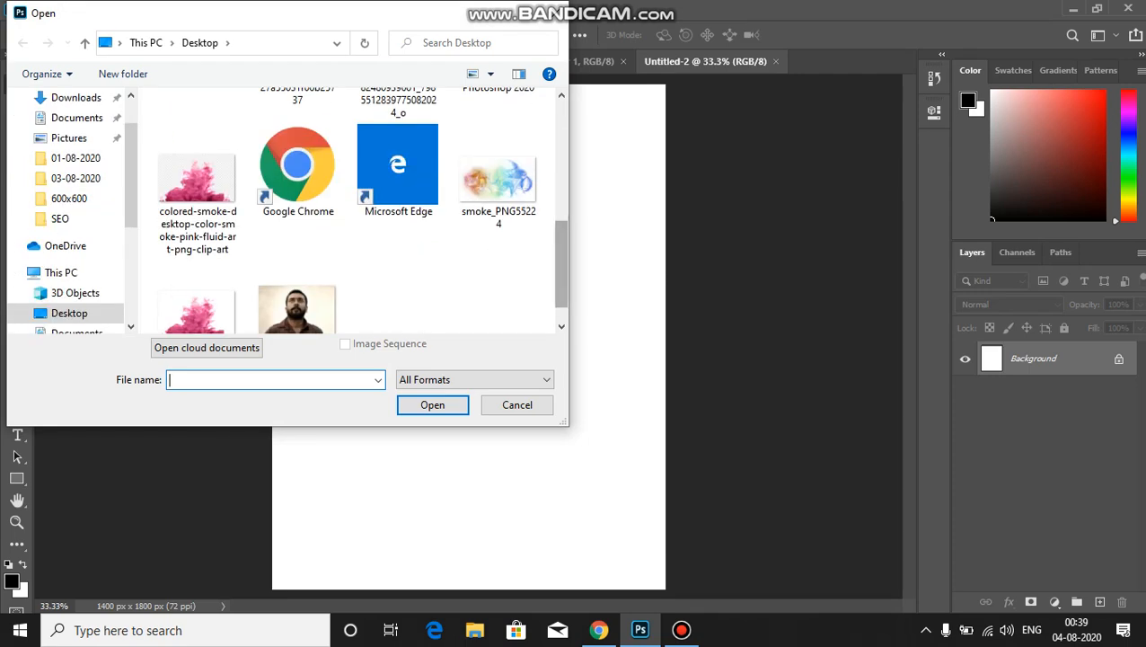
pyautogui.scroll(2, 296, 202)
pyautogui.doubleClick(197, 187)
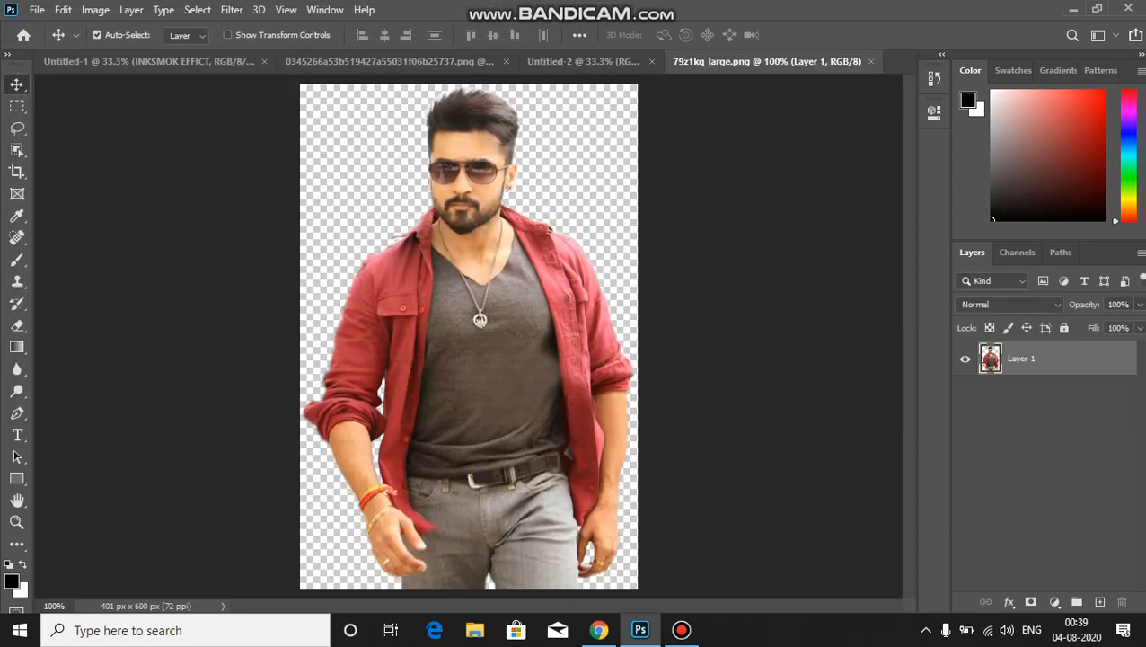
# Copy the entire portrait image and paste it into the blank Untitled-2 document.
pyautogui.hotkey('ctrl', 'a')
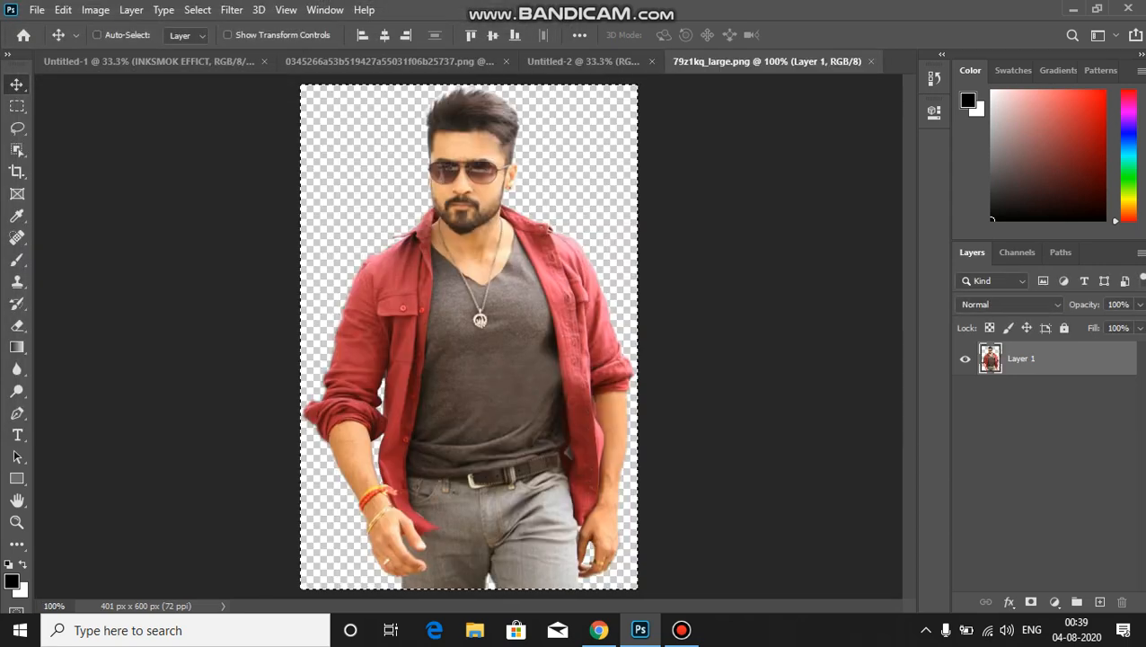
pyautogui.hotkey('ctrl', 'Tab')
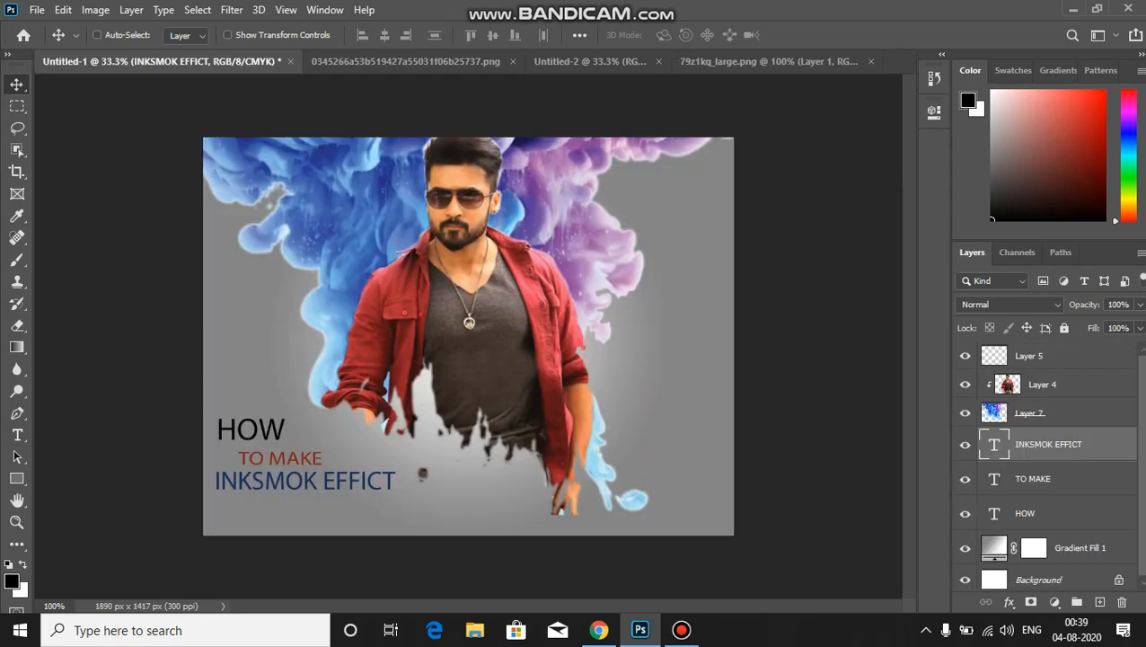
pyautogui.hotkey('ctrl', 'Tab')
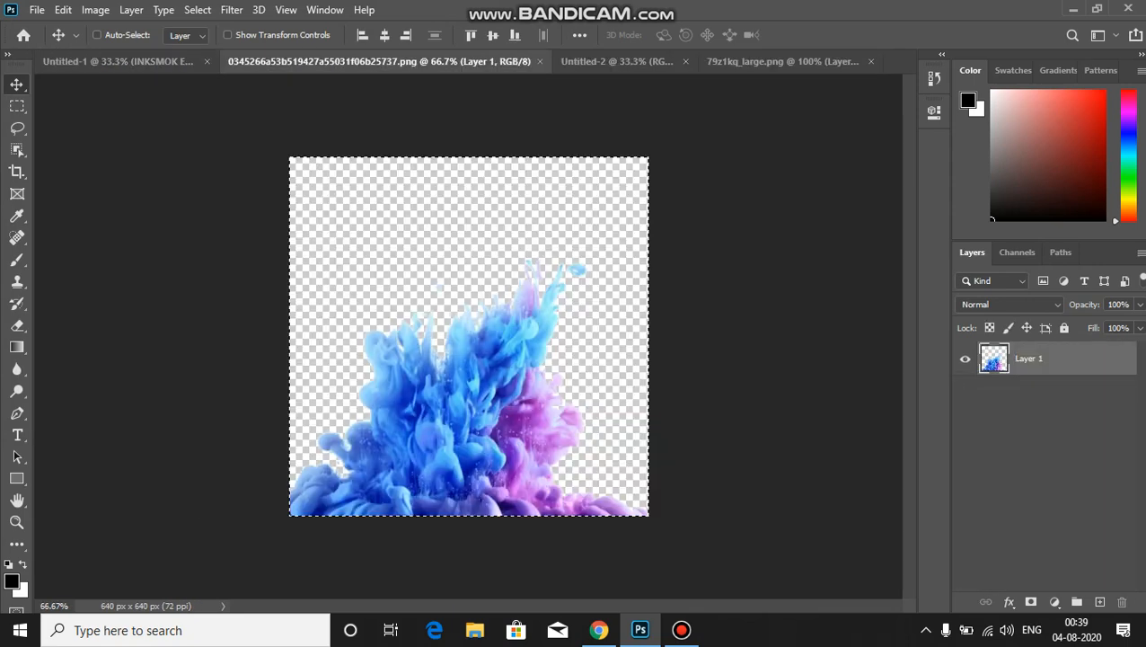
pyautogui.hotkey('ctrl', 'Tab')
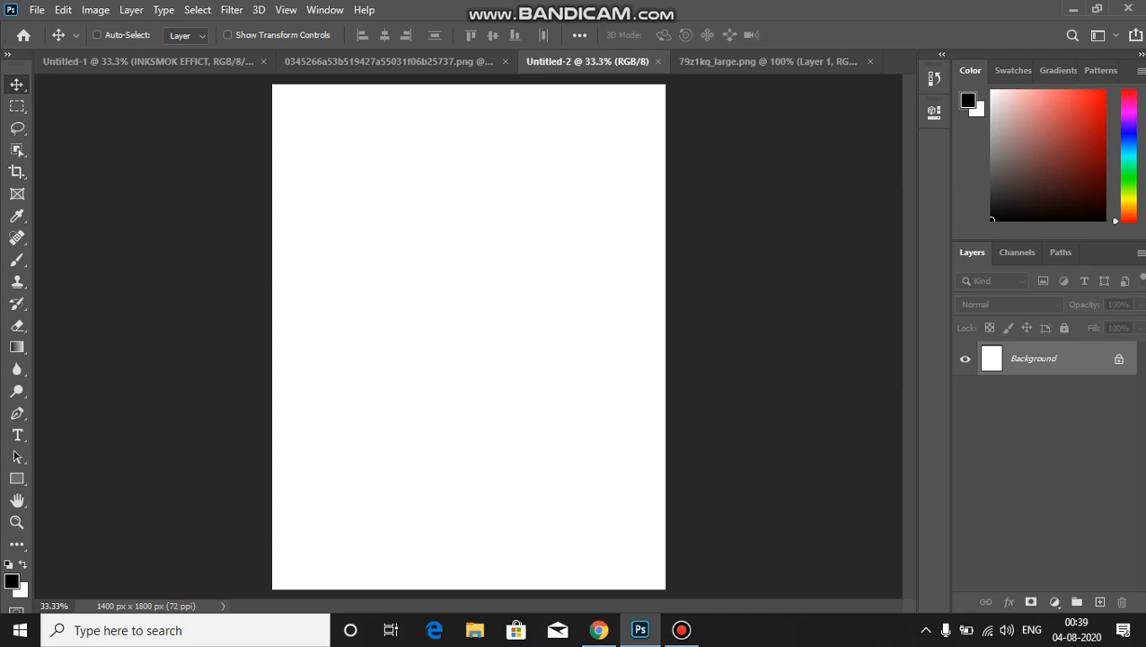
pyautogui.hotkey('ctrl', 'v')
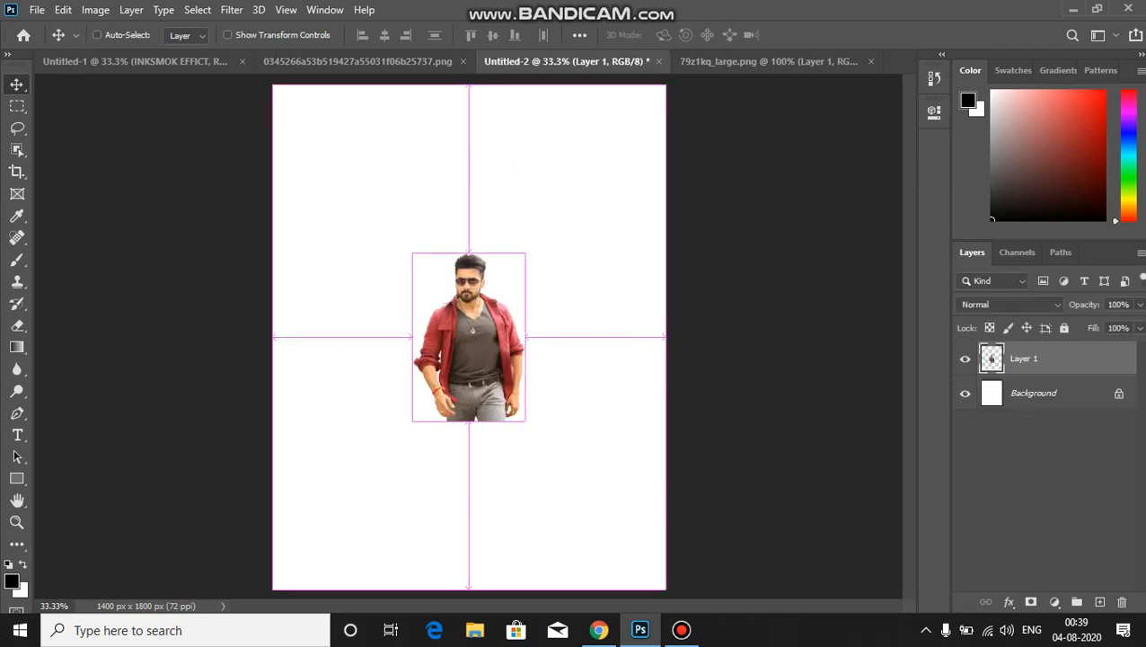
# Scale the pasted portrait proportionally about its center to about 312% so it fills the canvas height.
pyautogui.hotkey('ctrl', 't')
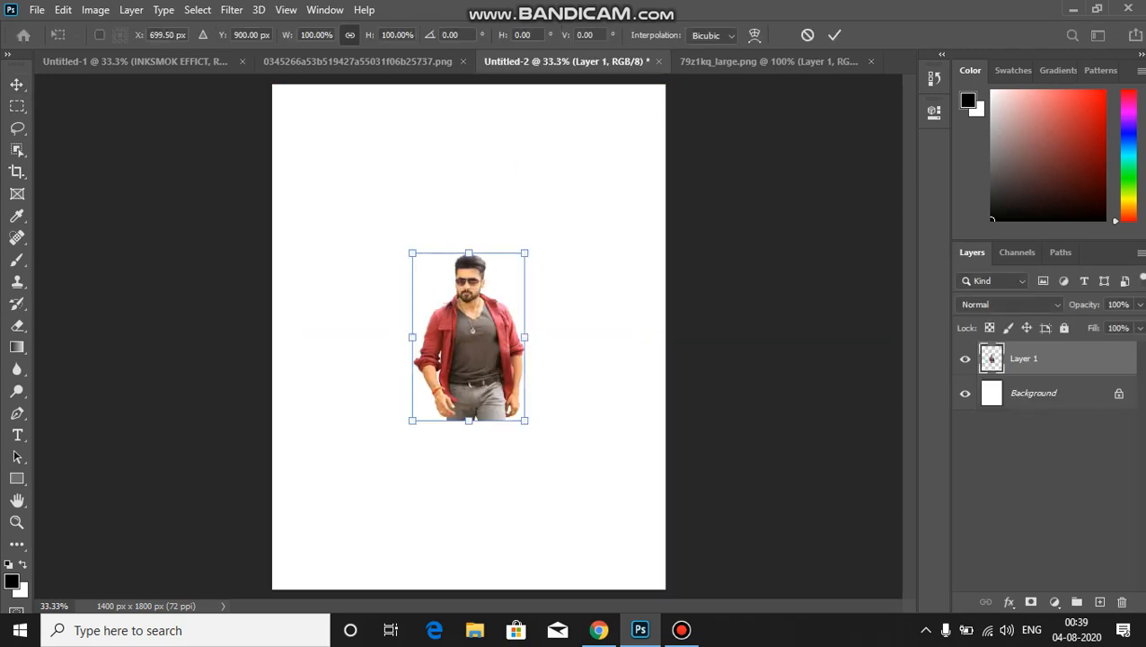
pyautogui.hotkey('alt', 'shift')
pyautogui.moveTo(524, 419); pyautogui.dragTo(643, 597)
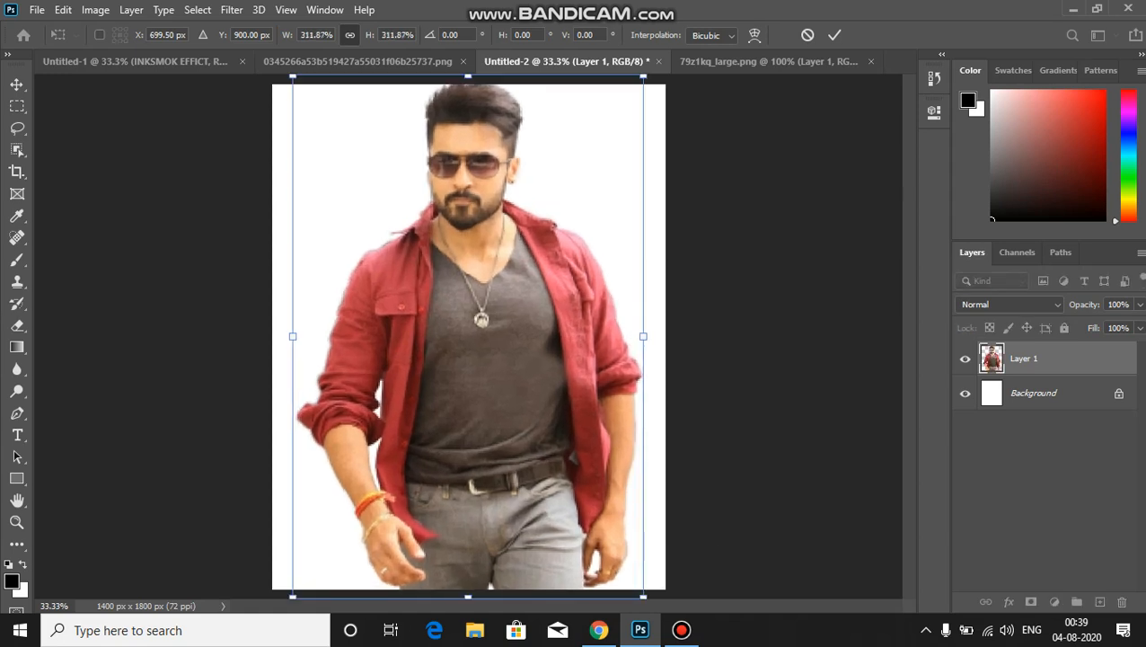
pyautogui.press('Return')
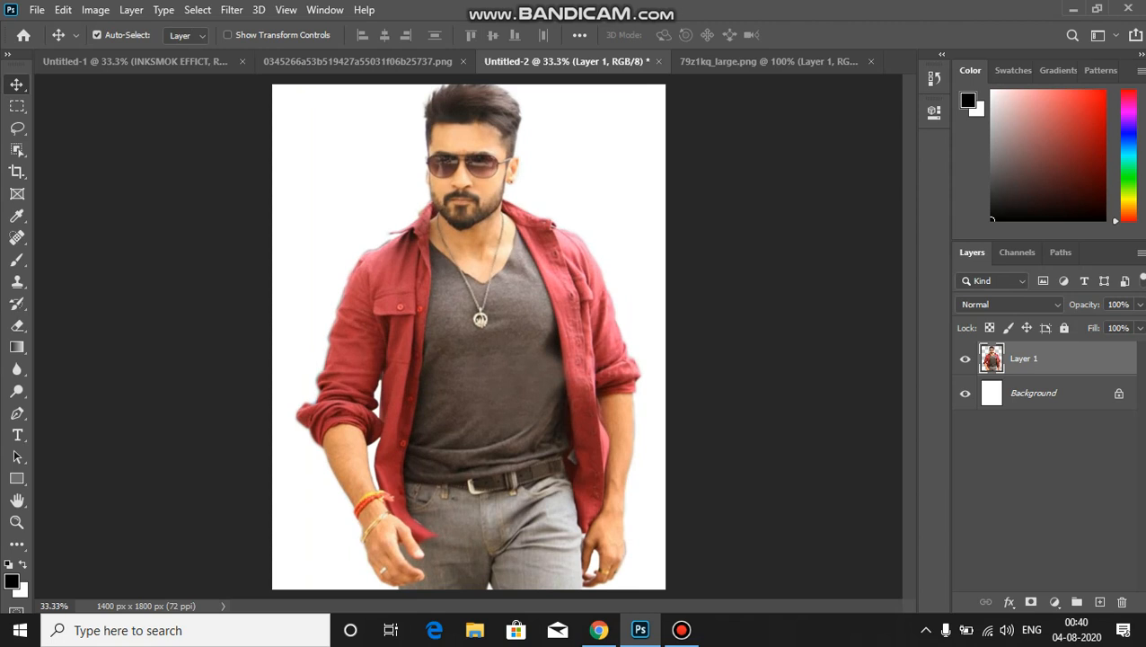
# Add a Gradient fill layer directly above the Background layer.
pyautogui.click(1034, 392)
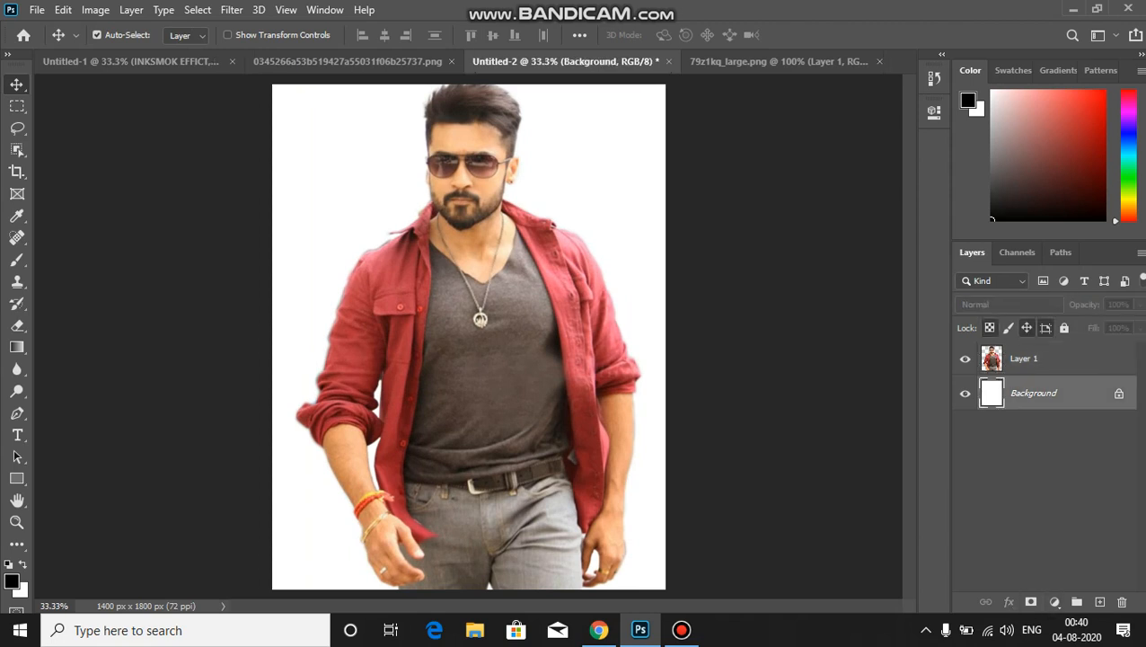
pyautogui.click(1054, 601)
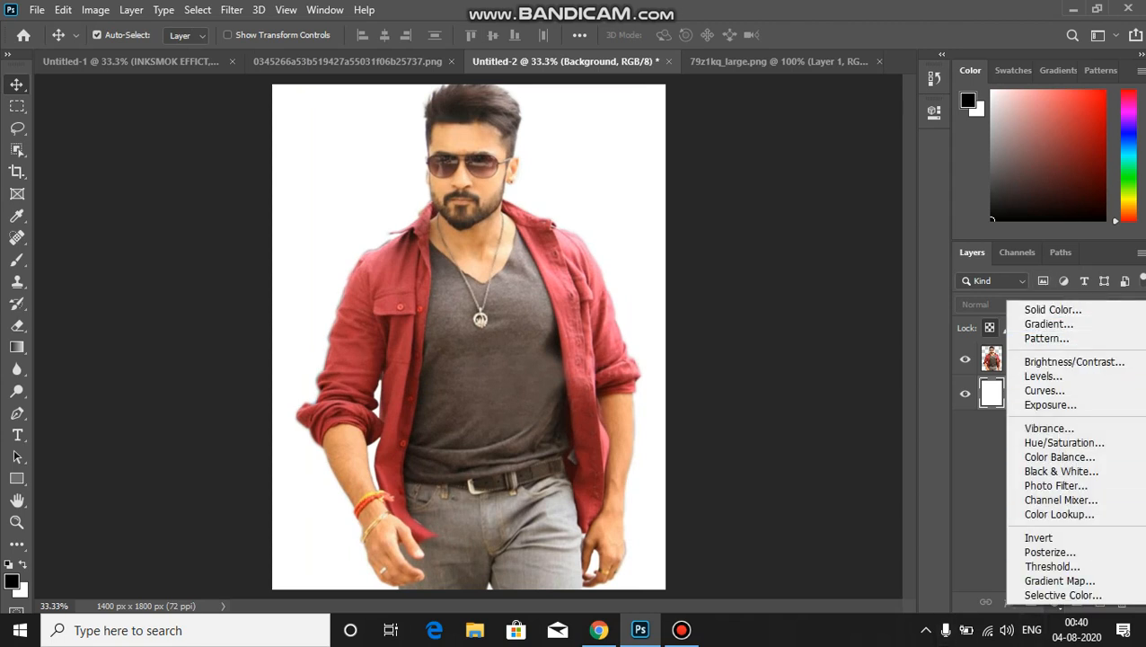
pyautogui.press('Escape')
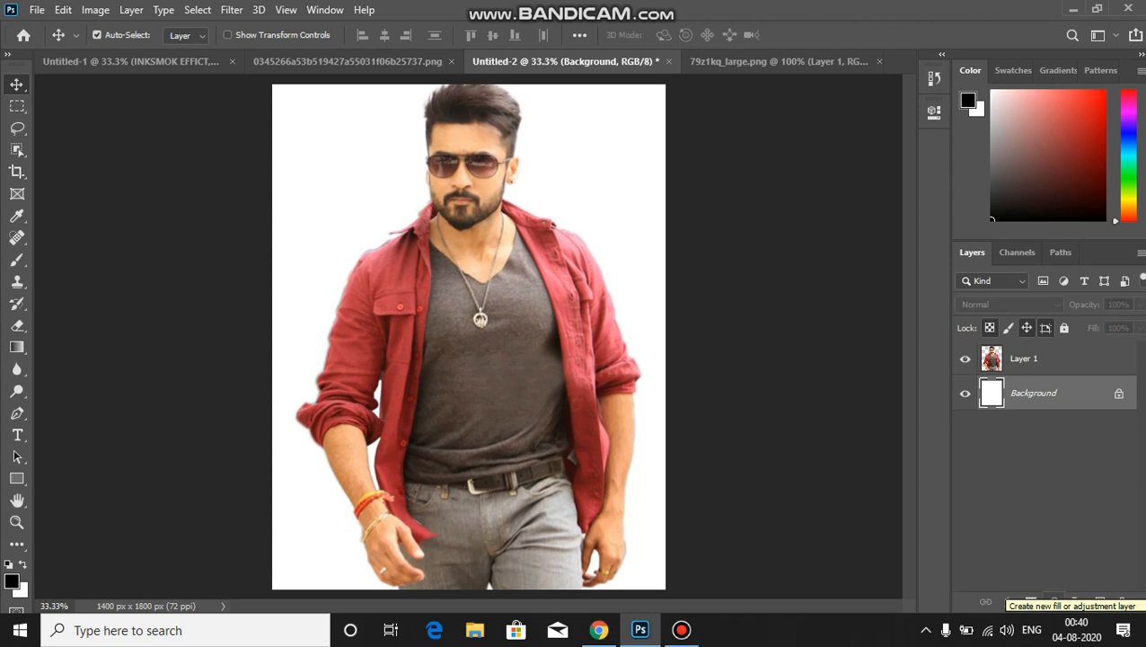
pyautogui.click(1054, 601)
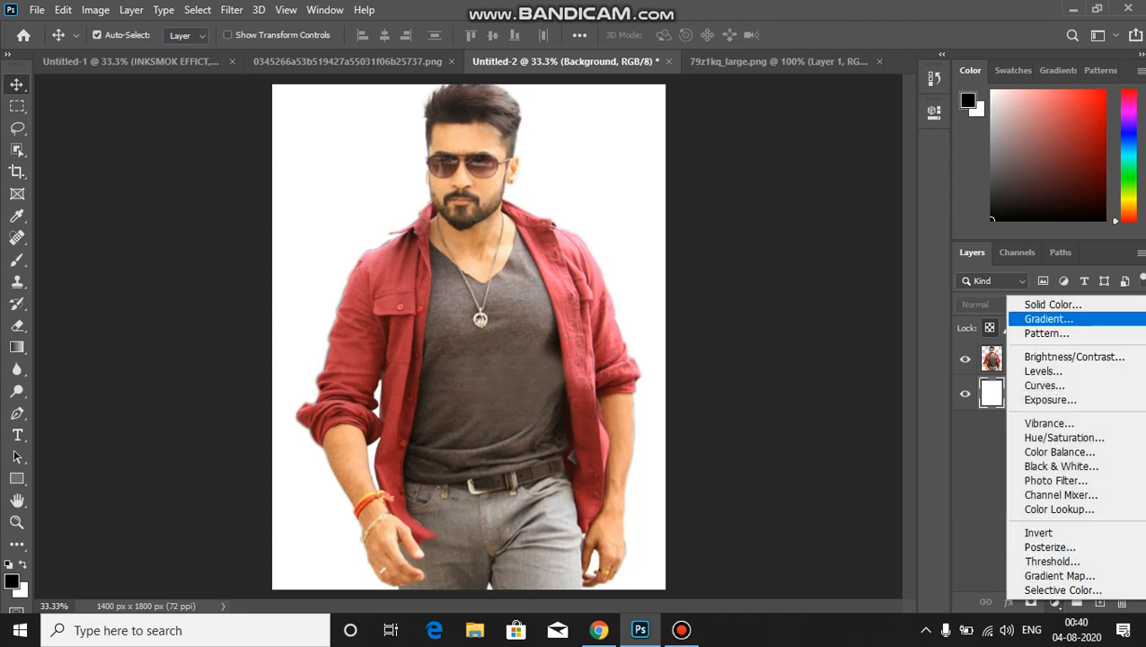
pyautogui.click(1048, 319)
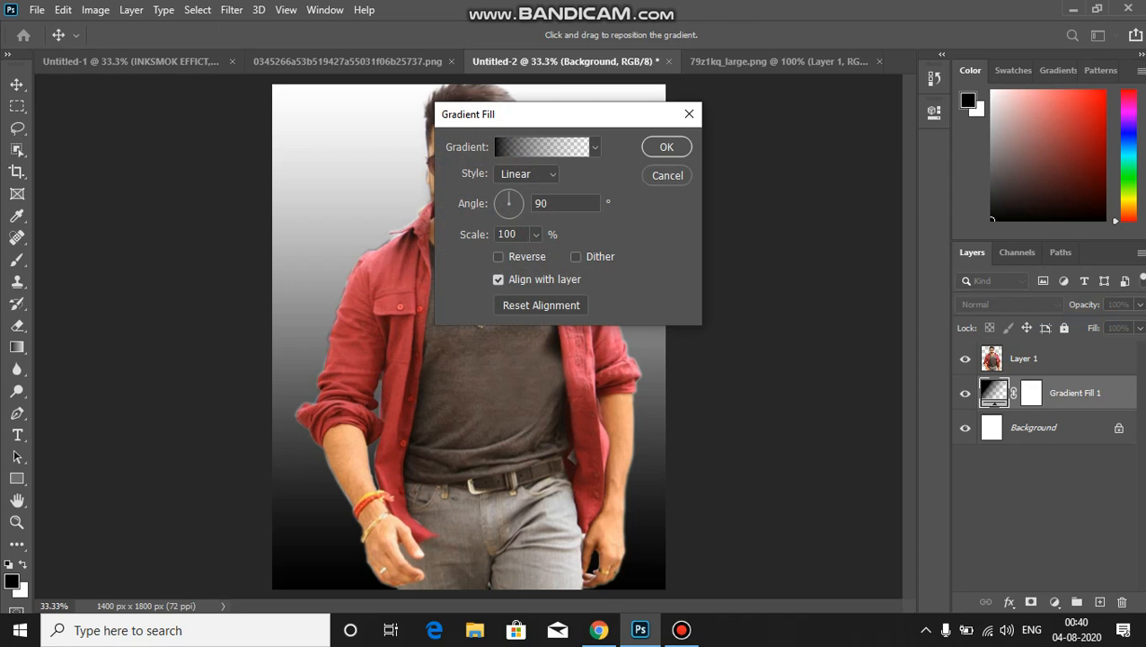
# Edit the fill's gradient, setting the end opacity stop to 100% and the end color stop to white (ffffff).
pyautogui.click(542, 147)
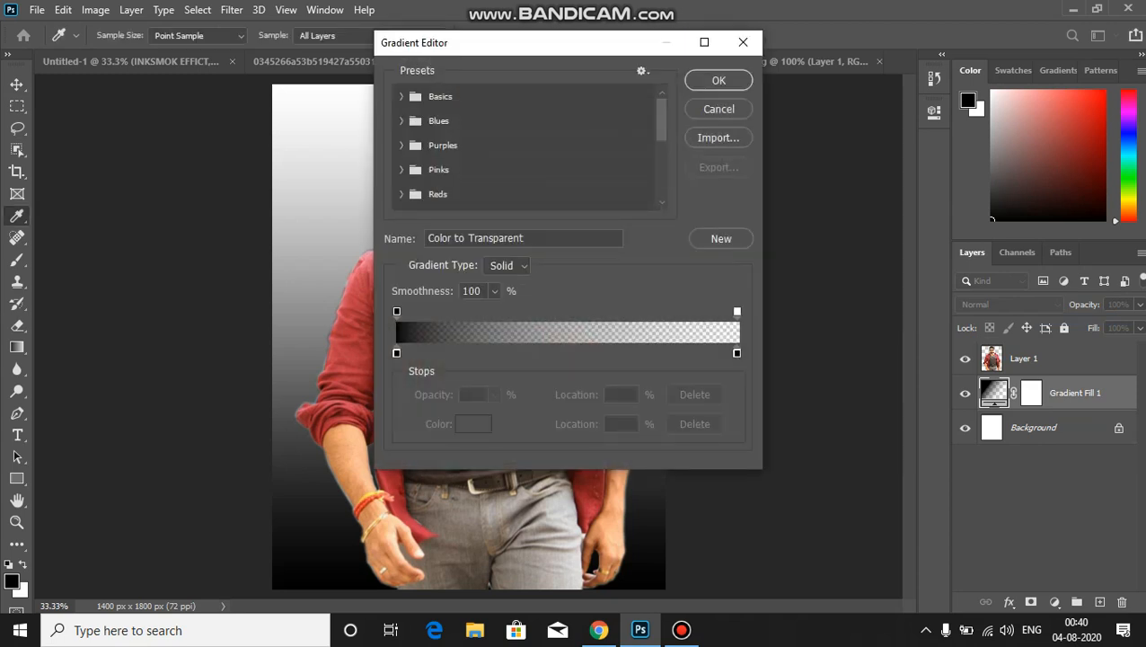
pyautogui.click(737, 312)
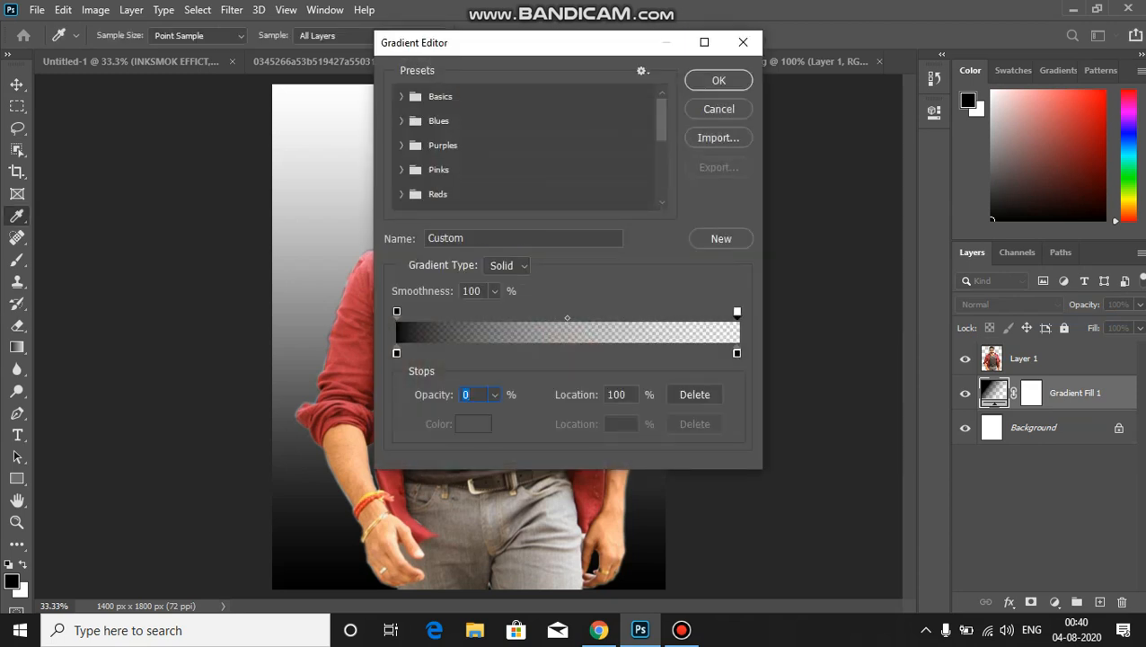
pyautogui.write('100')
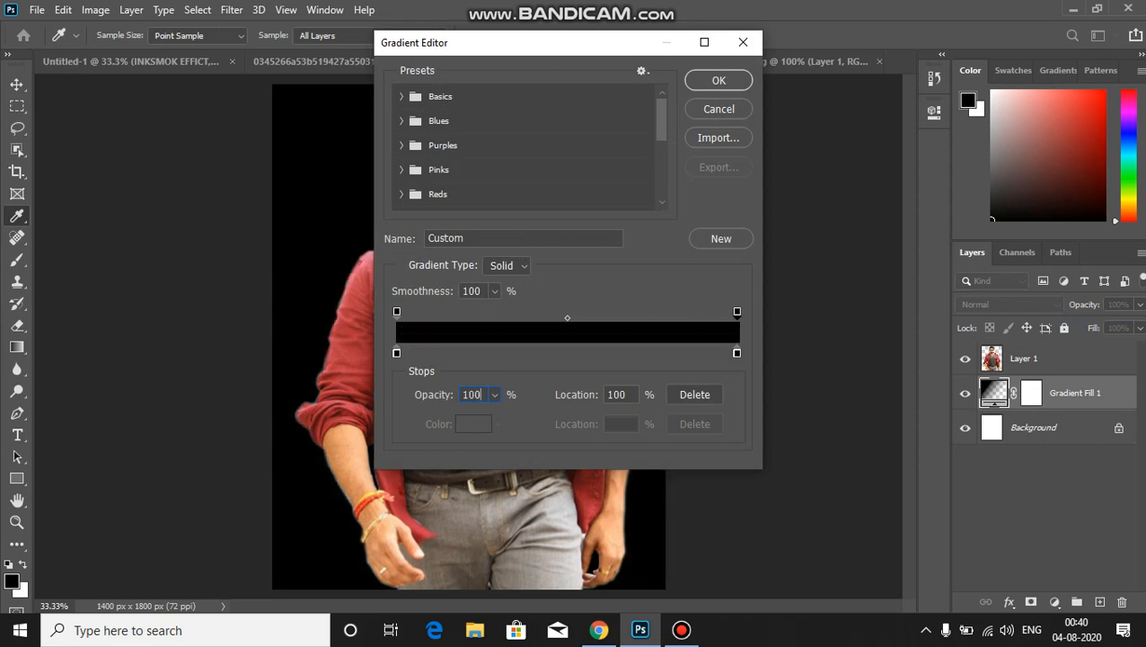
pyautogui.click(737, 352)
pyautogui.click(474, 423)
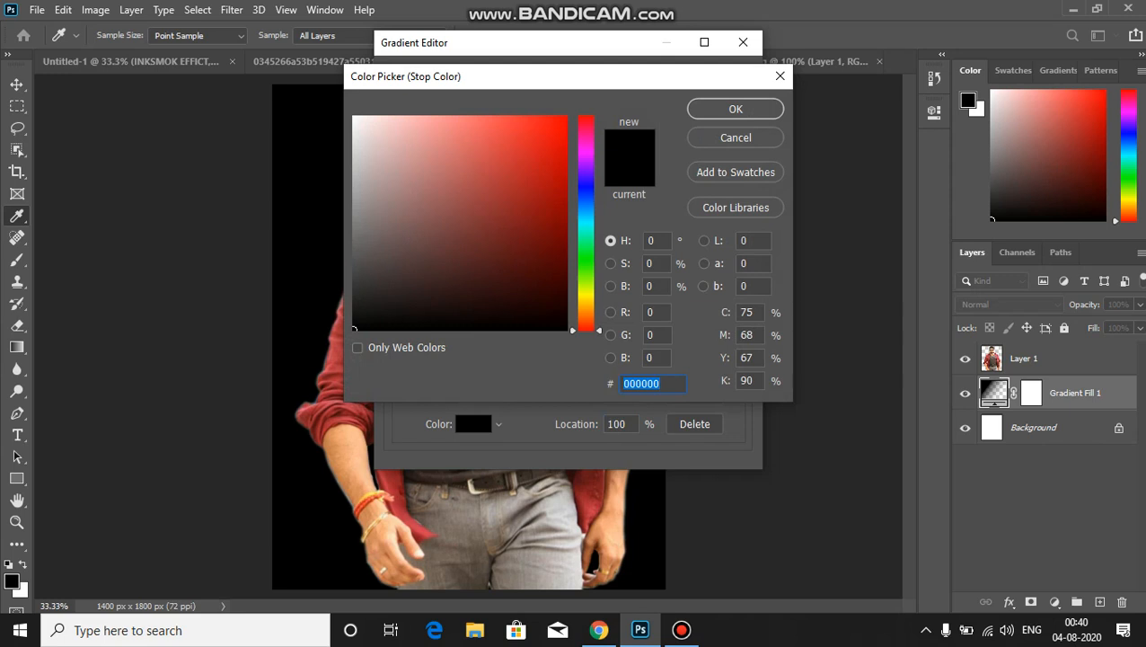
pyautogui.write('ffffff')
pyautogui.press('Return')
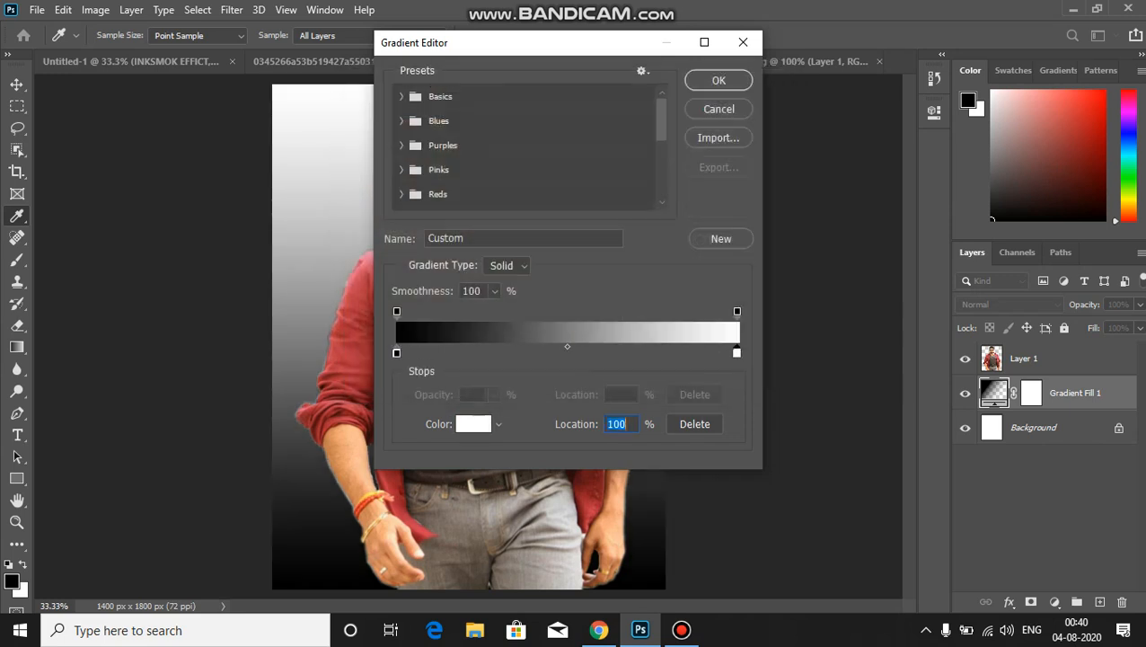
# Set the gradient's starting color stop to light warm gray c2b8b8 and accept the edited gradient.
pyautogui.click(396, 352)
pyautogui.click(474, 424)
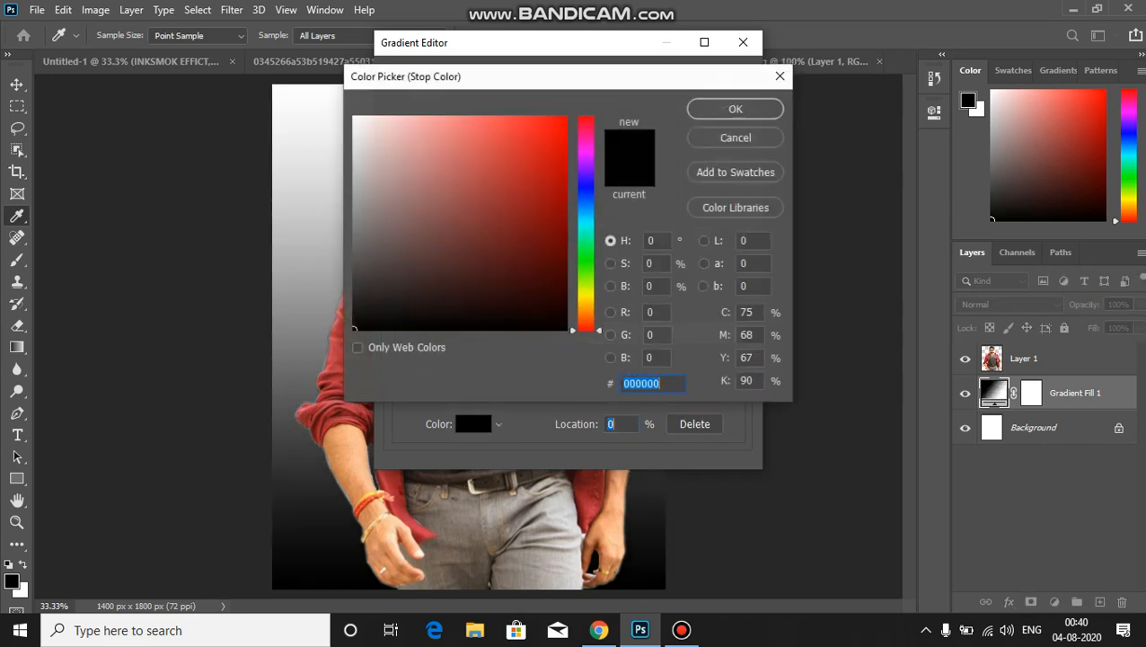
pyautogui.write('c4baba')
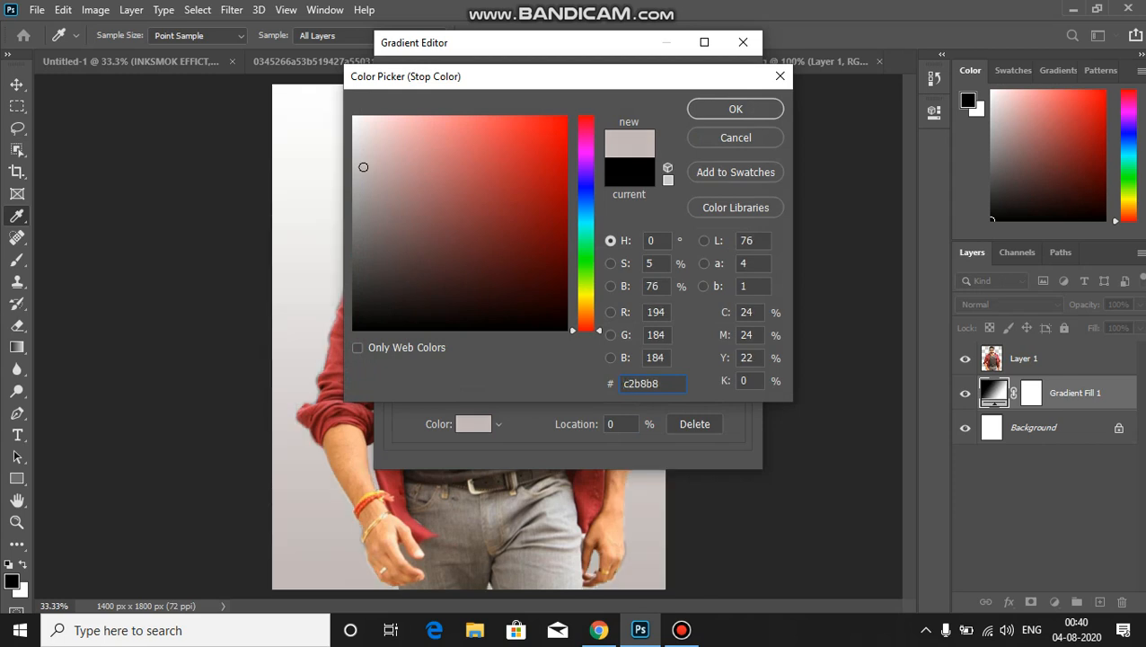
pyautogui.click(735, 108)
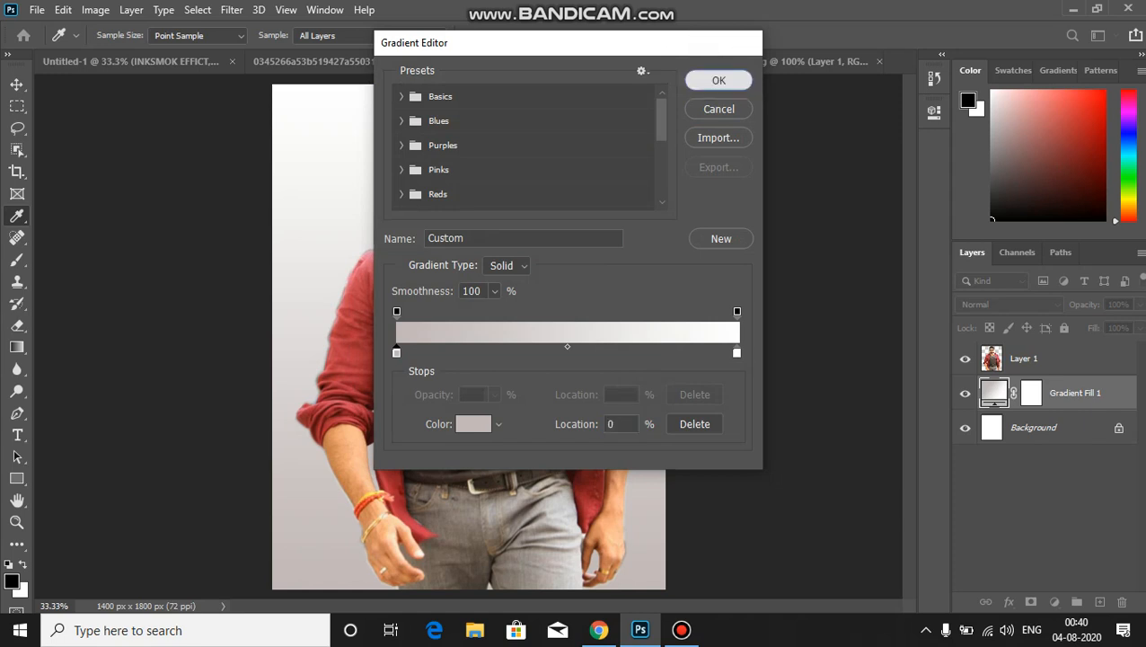
pyautogui.click(718, 80)
# Set the gradient fill's style to Radial, reverse its colors, and apply it.
pyautogui.click(527, 174)
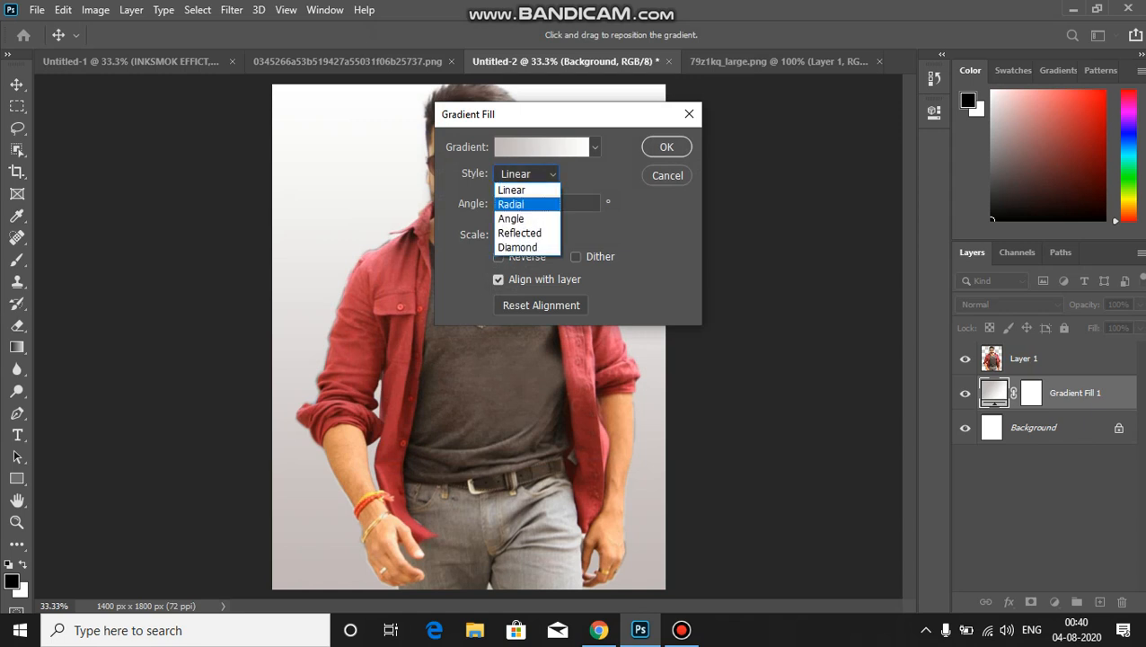
pyautogui.click(521, 205)
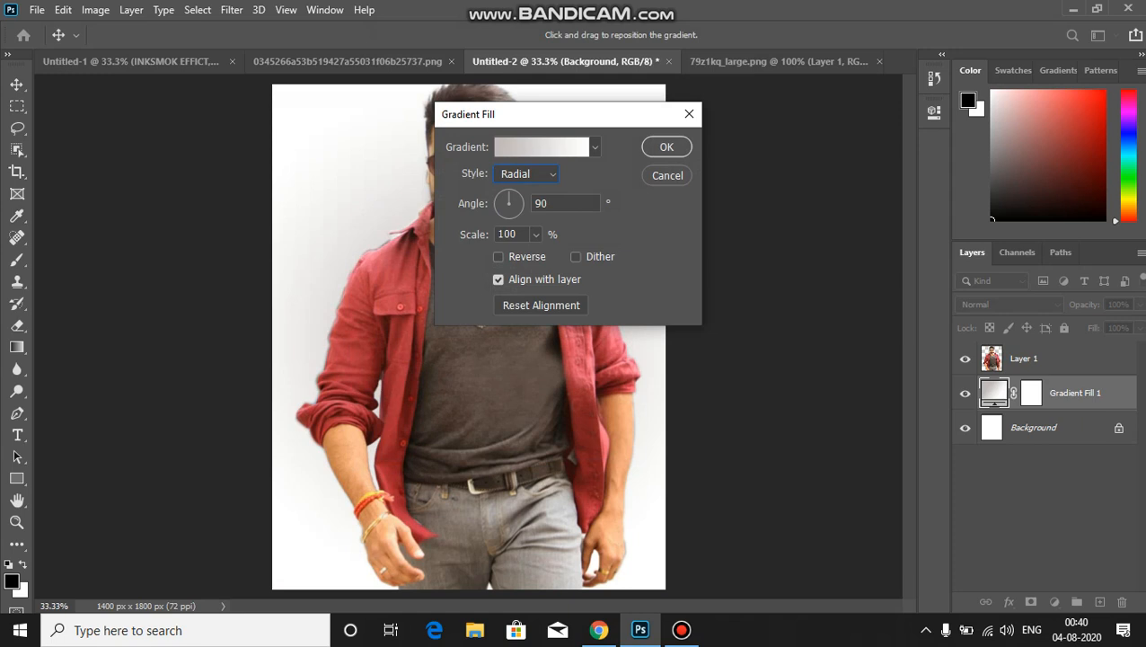
pyautogui.click(499, 256)
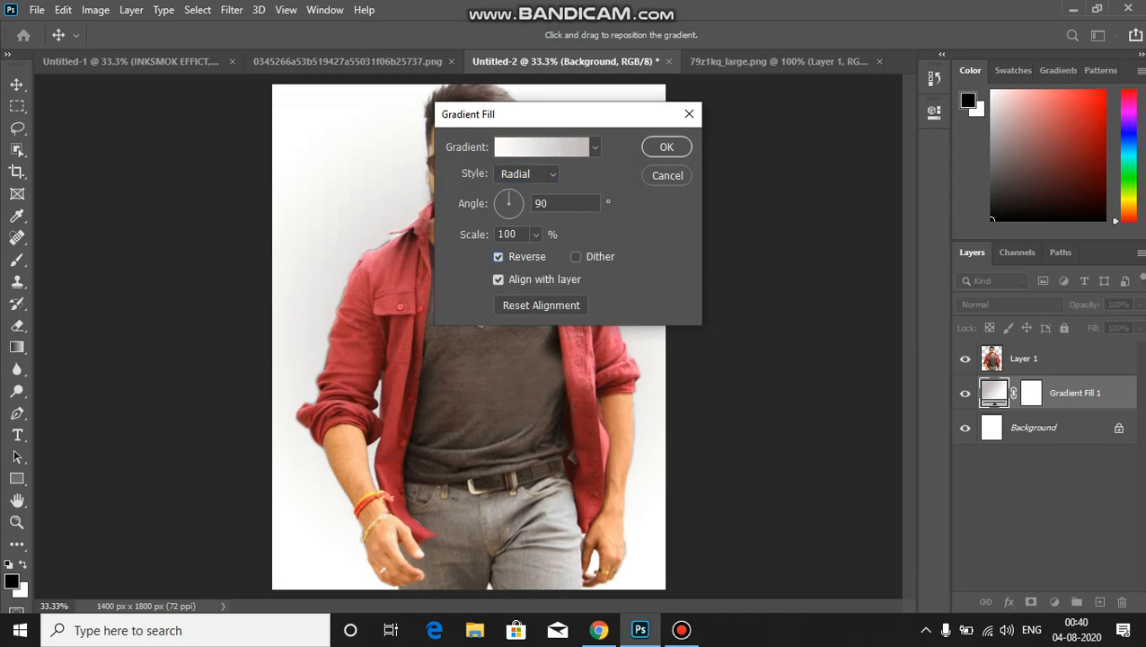
pyautogui.click(667, 148)
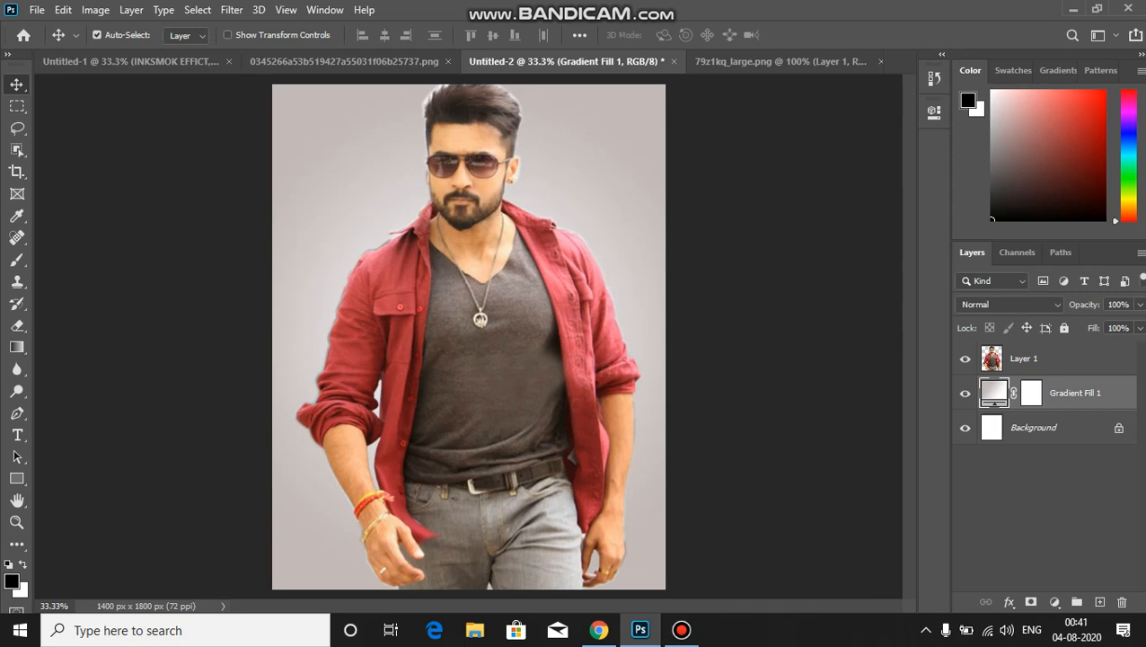
# Open the blue and purple ink image 0345266a53b519427a55031f06b25737 from the Desktop.
pyautogui.click(37, 10)
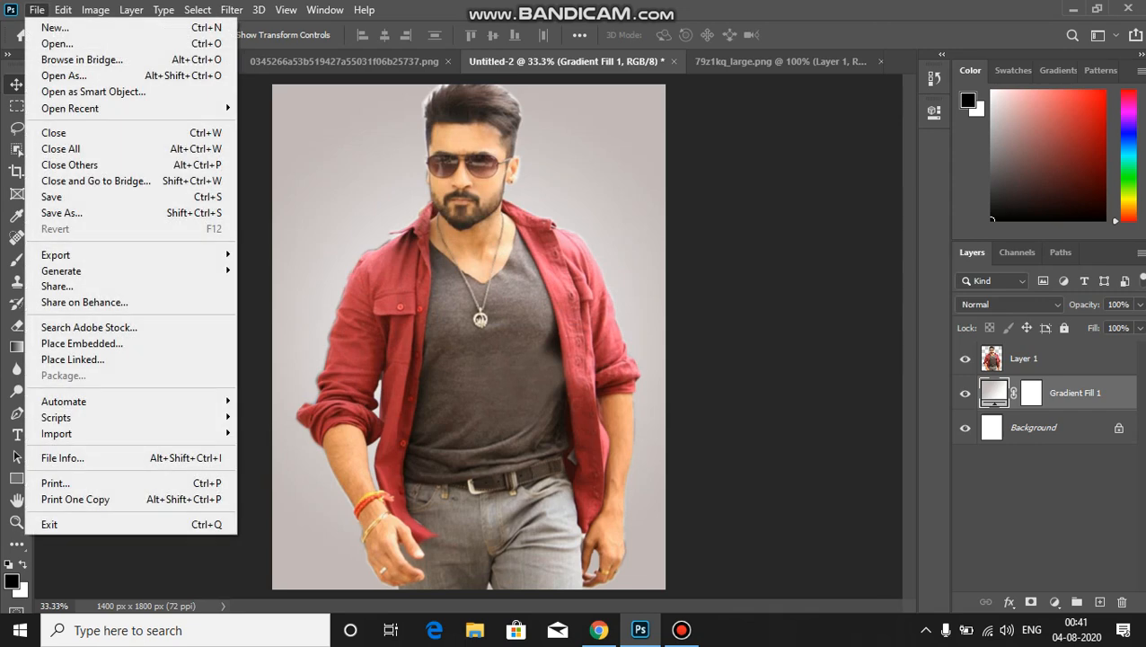
pyautogui.click(54, 43)
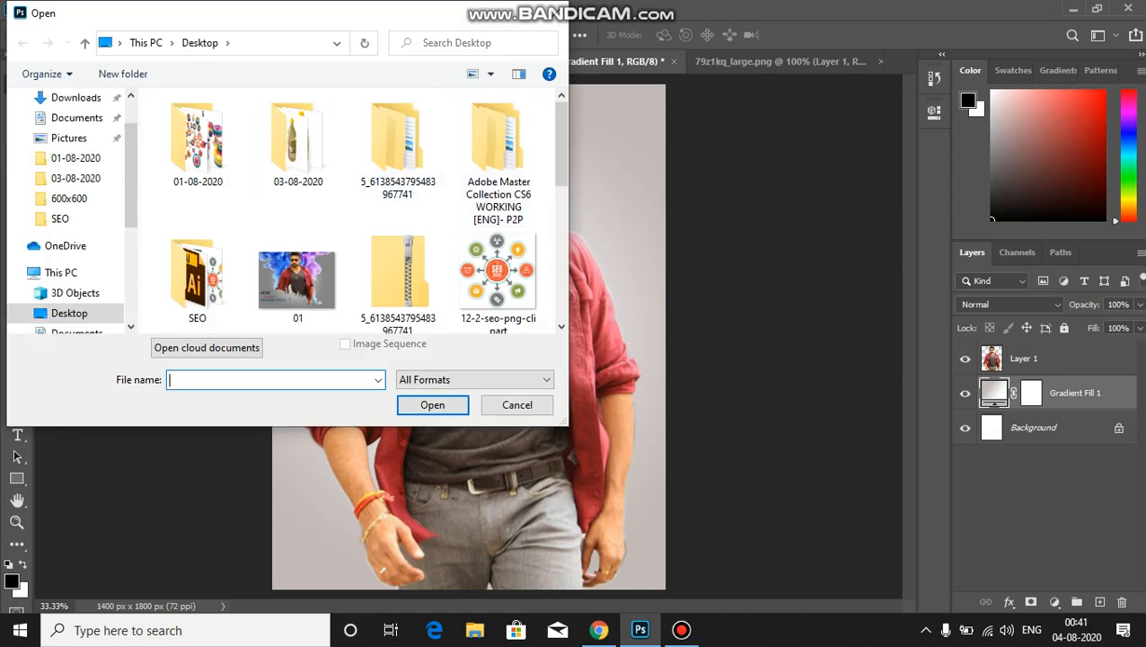
pyautogui.scroll(-5, 297, 135)
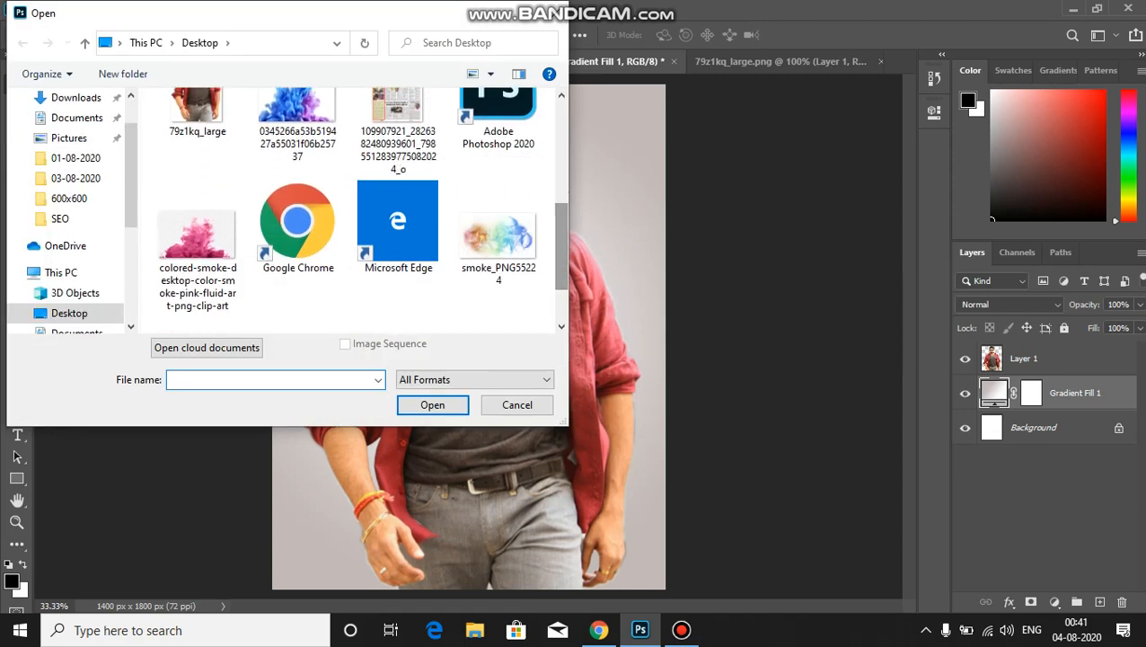
pyautogui.doubleClick(297, 126)
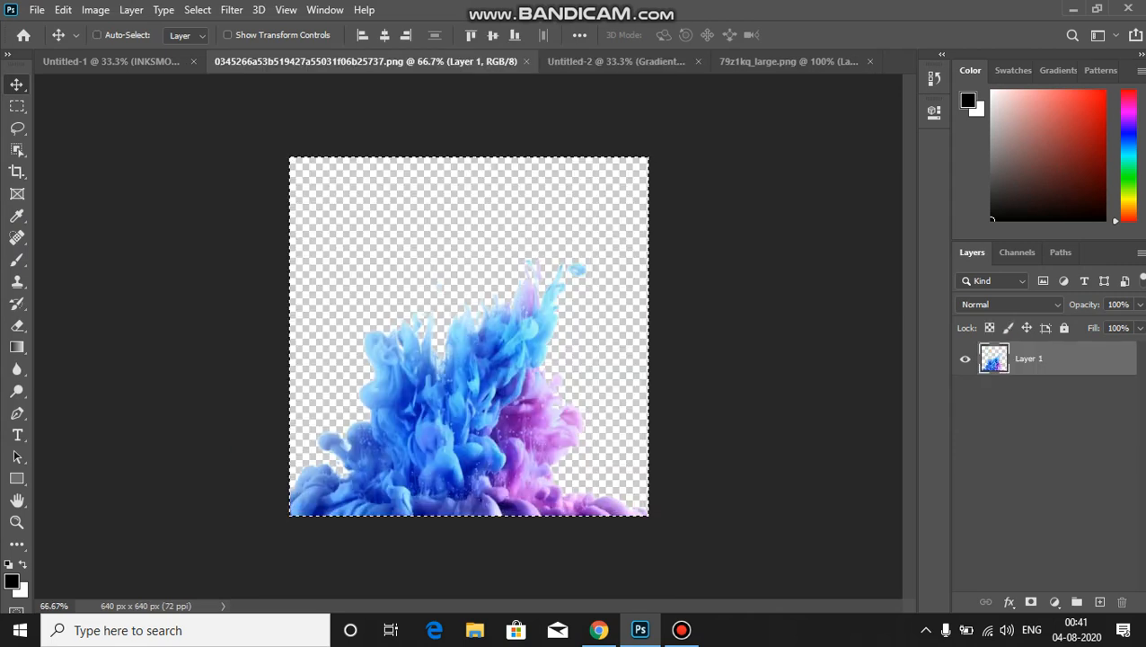
# Return to the Untitled-2 portrait document and paste the ink image as a new layer above the man's layer.
pyautogui.hotkey('ctrl', 'Tab')
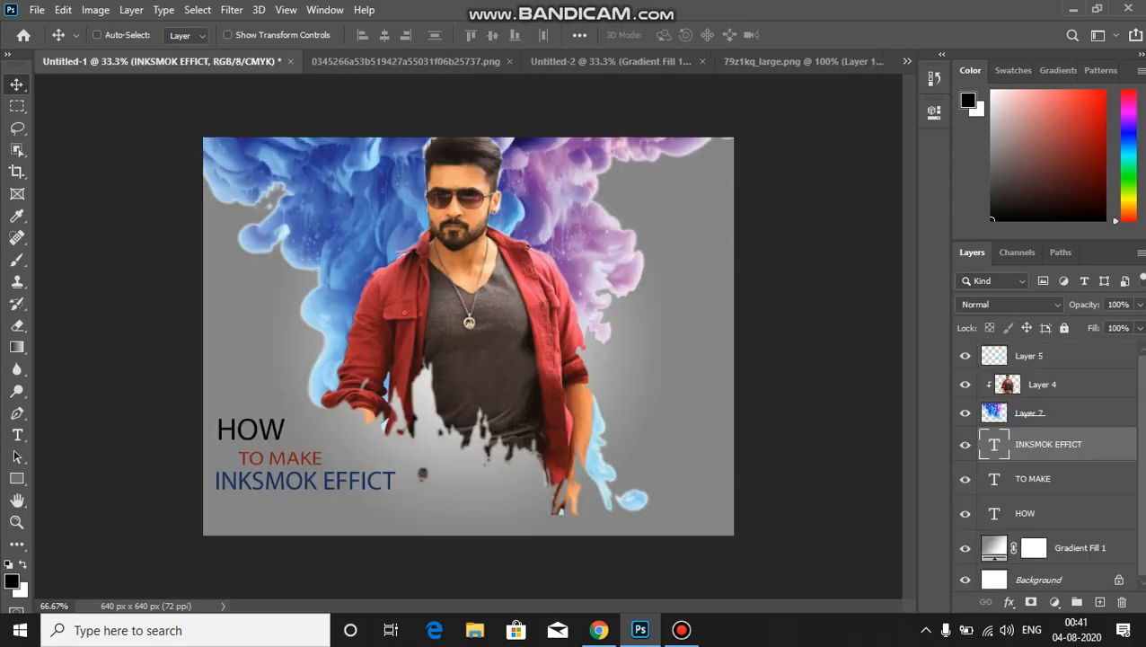
pyautogui.press('ctrl')
pyautogui.hotkey('ctrl', 'shift', 'Tab')
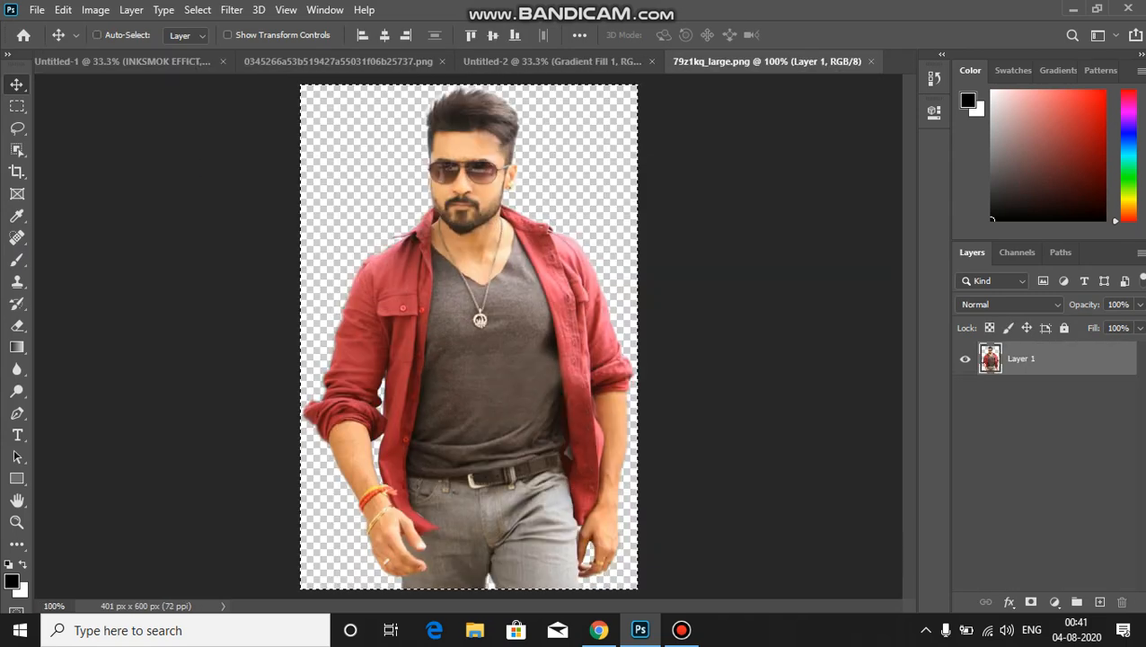
pyautogui.hotkey('ctrl', 'Tab')
pyautogui.hotkey('ctrl', 'Tab')
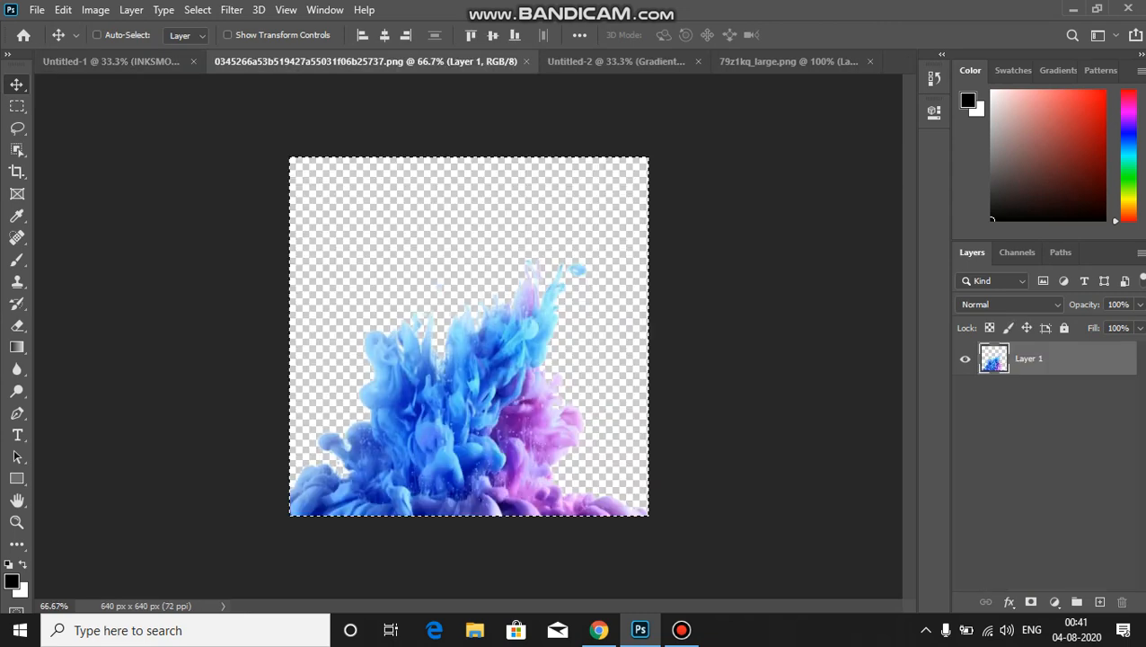
pyautogui.hotkey('ctrl', 'Tab')
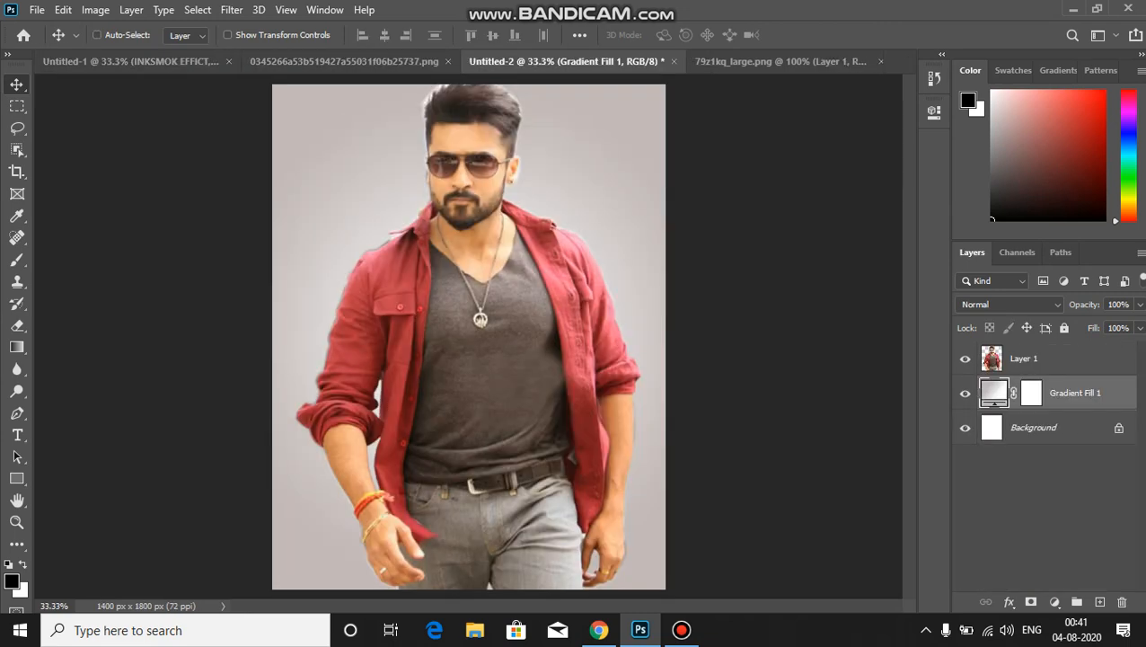
pyautogui.hotkey('ctrl', 'shift', 'alt', 'n')
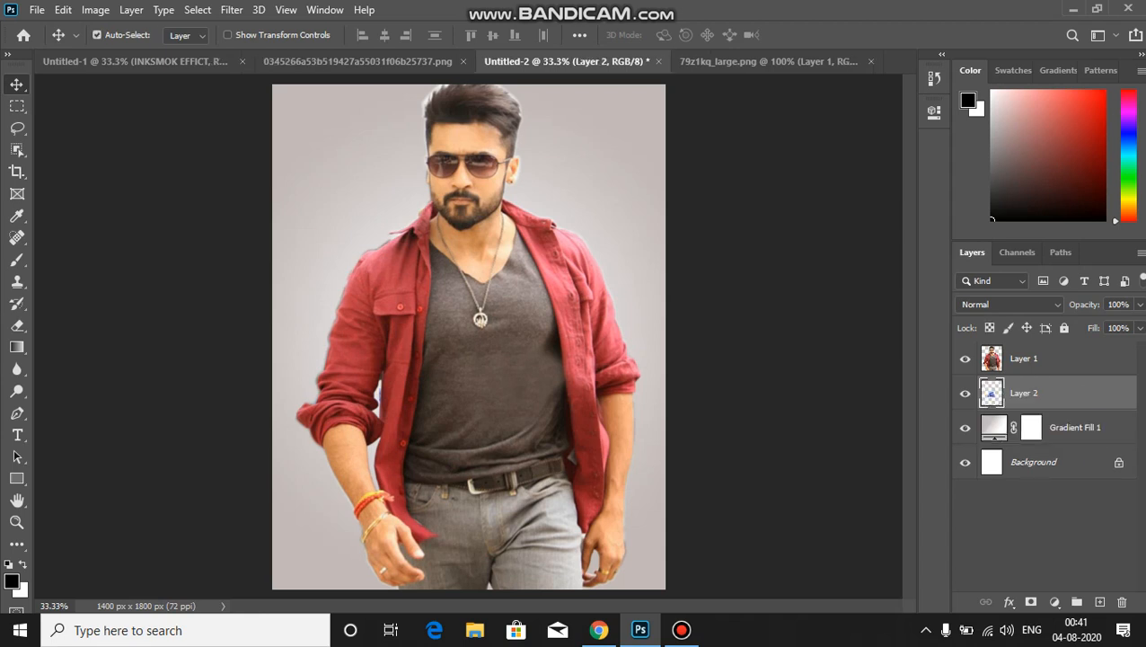
pyautogui.hotkey('ctrl', ']')
pyautogui.hotkey('ctrl', 'v')
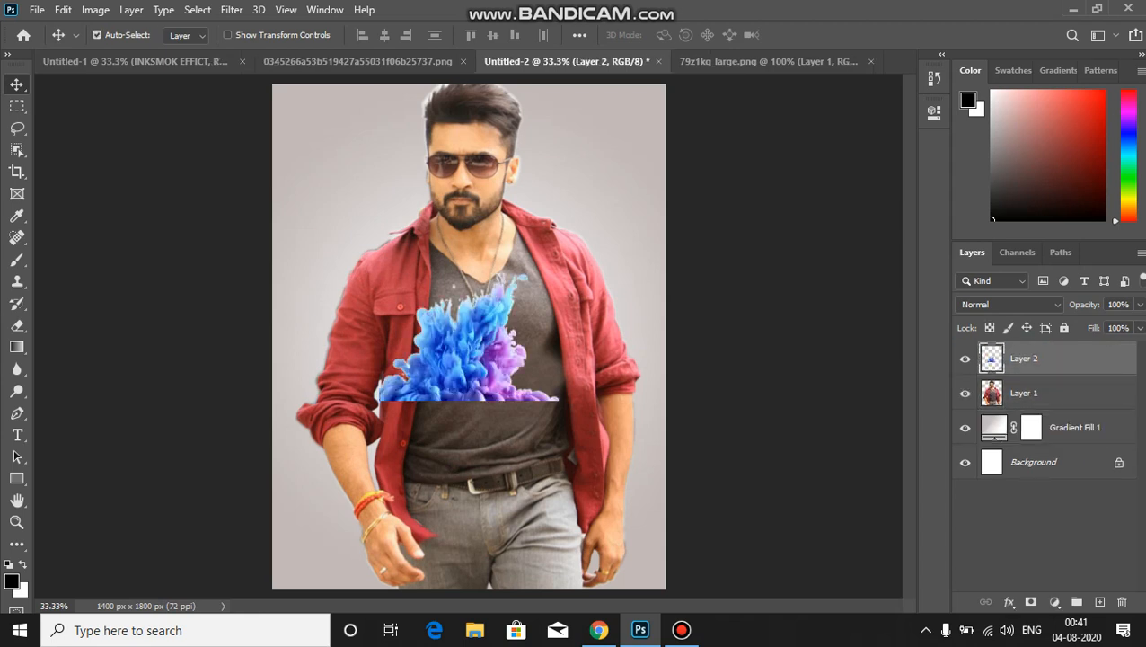
# Scale the pasted ink layer proportionally about its center to about 255%, making it wider than the canvas.
pyautogui.hotkey('ctrl', 't')
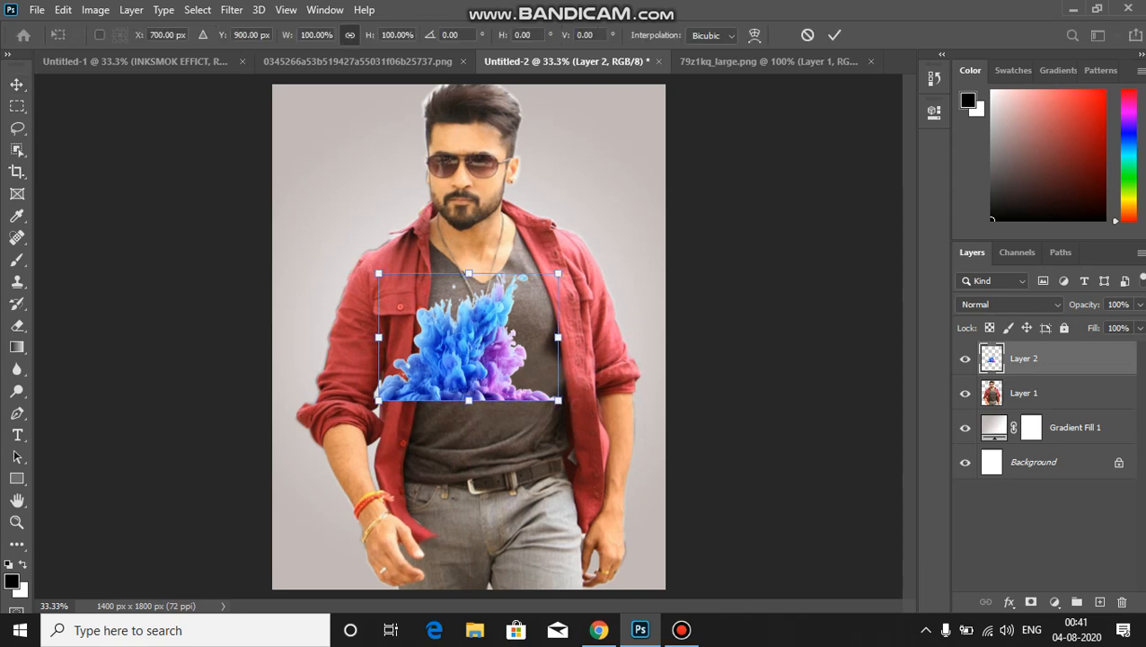
pyautogui.moveTo(558, 399); pyautogui.dragTo(697, 499)
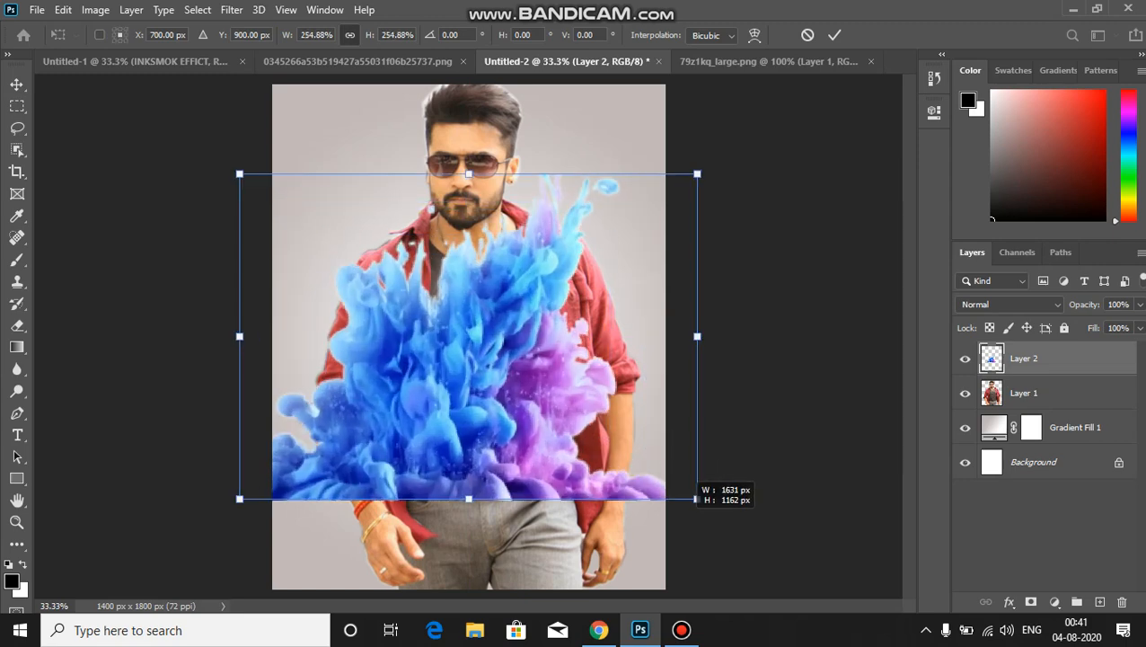
pyautogui.press('Return')
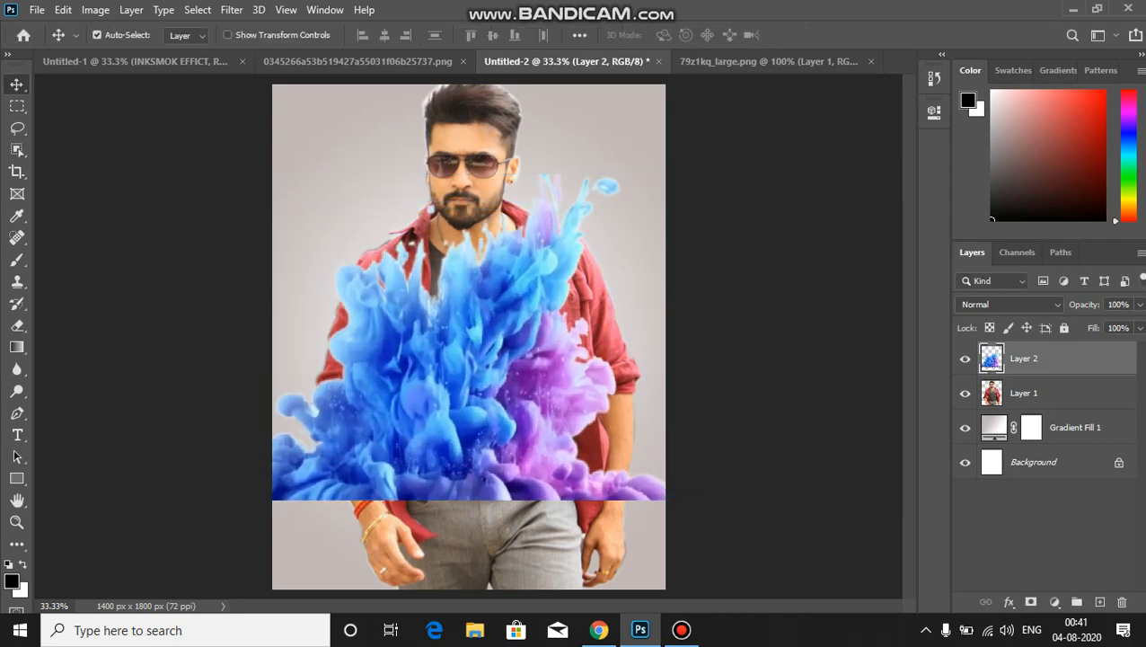
# Flip the ink layer vertically and move it up to Y 545 px so it hangs from the canvas's upper edge.
pyautogui.hotkey('ctrl', 't')
pyautogui.rightClick(493, 57)
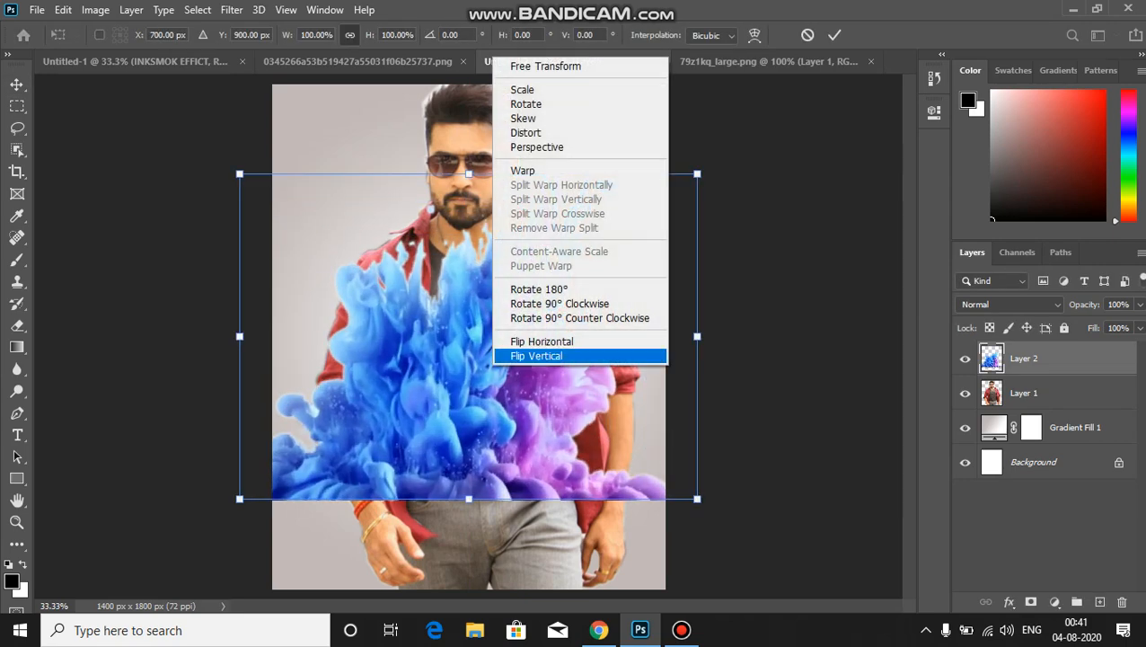
pyautogui.click(536, 356)
pyautogui.moveTo(518, 323); pyautogui.dragTo(517, 223)
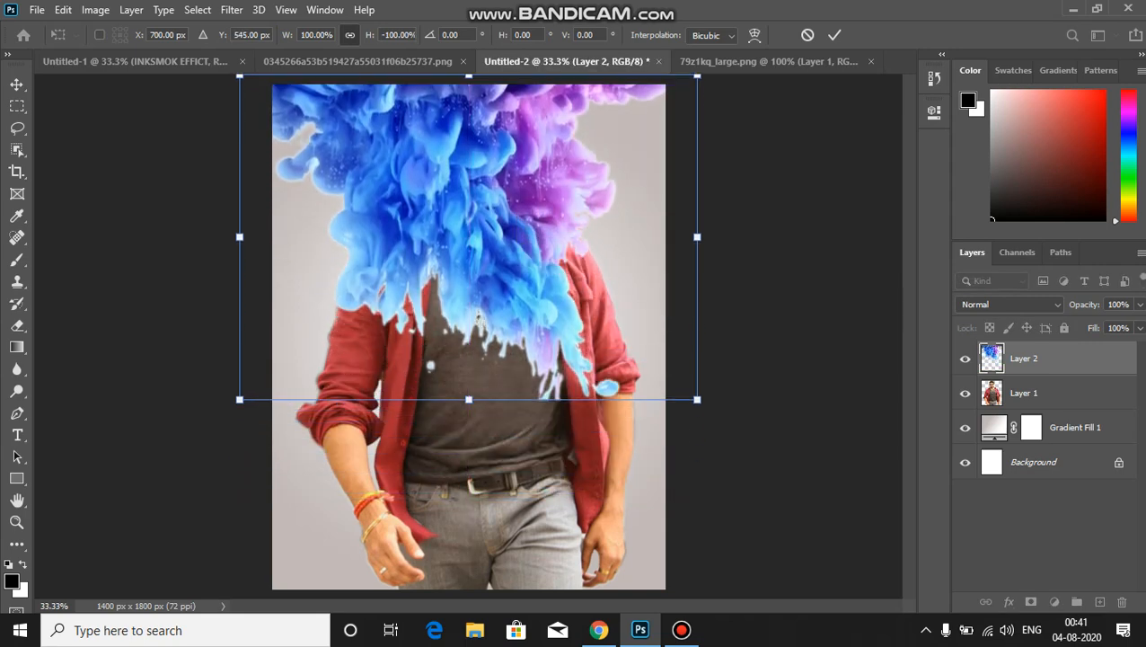
pyautogui.press('Return')
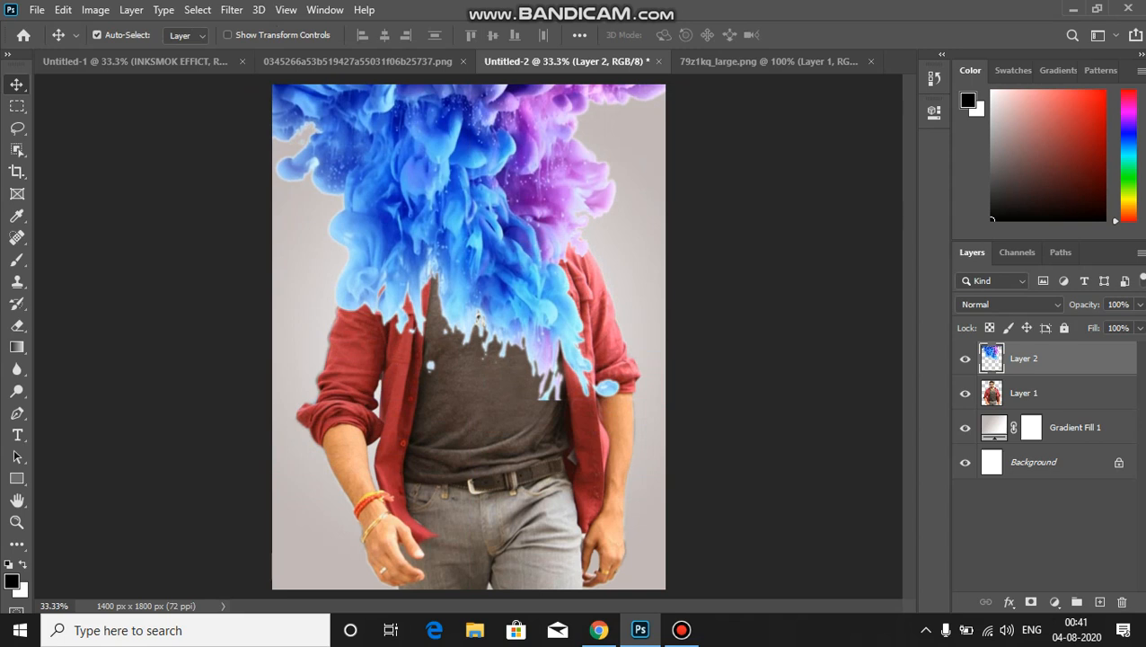
# Move the man's Layer 1 above the ink layer and clip it to the ink with a clipping mask.
pyautogui.moveTo(1042, 393); pyautogui.dragTo(1042, 349)
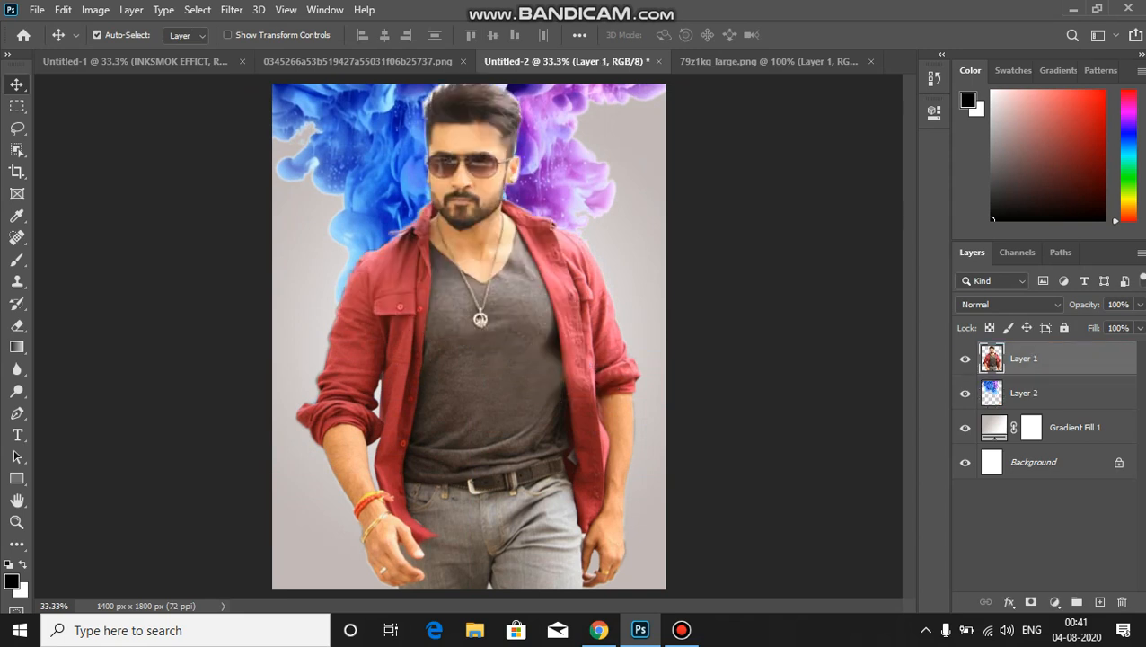
pyautogui.rightClick(1024, 357)
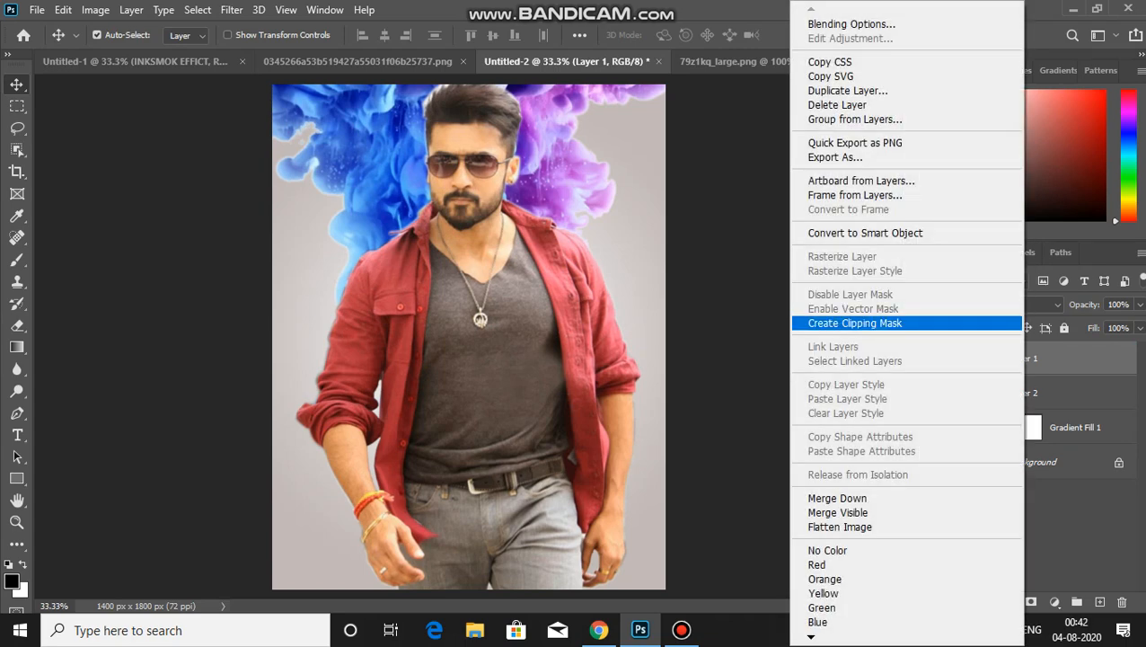
pyautogui.click(854, 322)
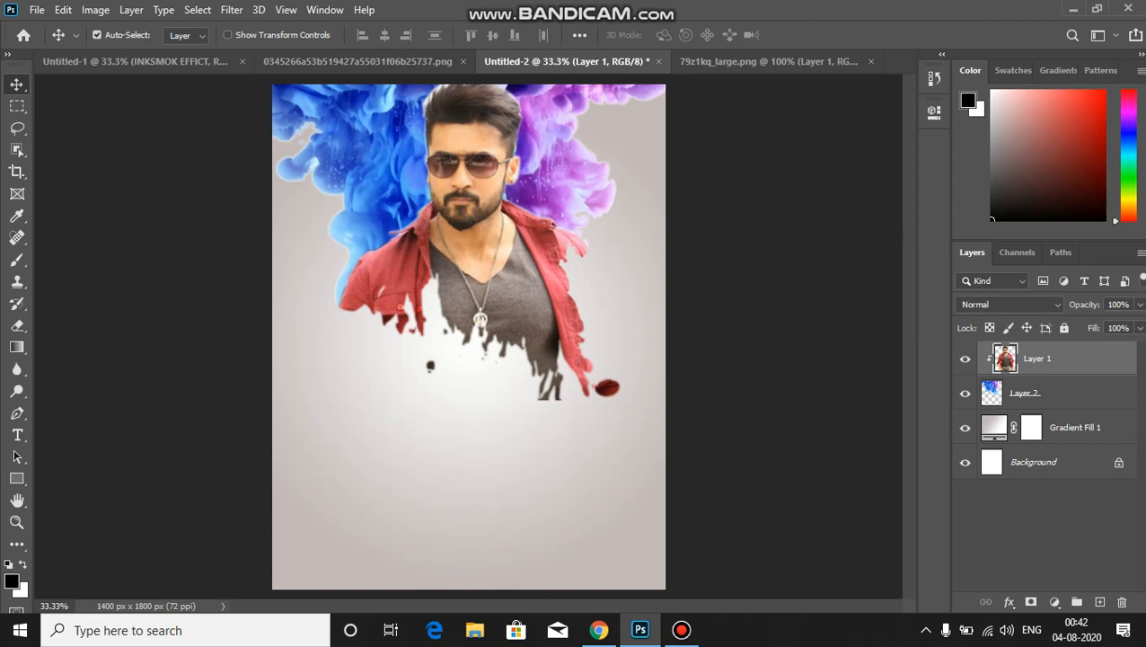
# Shift the ink in Layer 2 slightly down, and scale it down proportionally toward the canvas's upper edge.
pyautogui.click(1050, 394)
pyautogui.moveTo(577, 98)
pyautogui.mouseDown()
pyautogui.moveTo(579, 170)
pyautogui.moveTo(580, 126)
pyautogui.mouseUp()
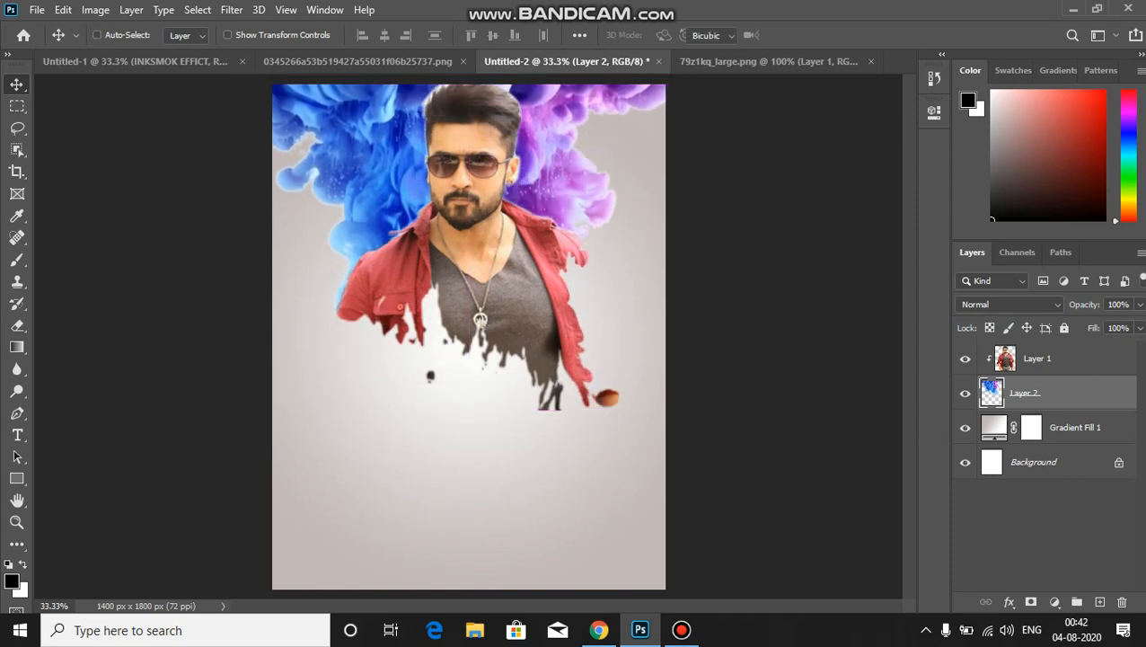
pyautogui.hotkey('ctrl', 't')
pyautogui.moveTo(469, 410); pyautogui.dragTo(469, 336)
pyautogui.press('Return')
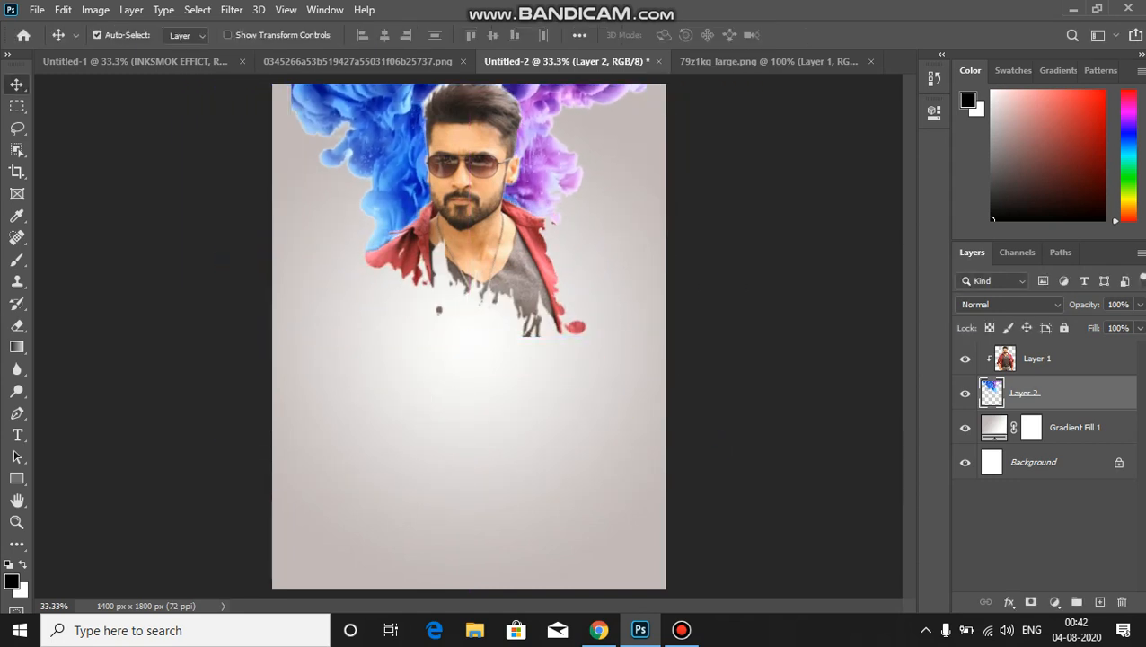